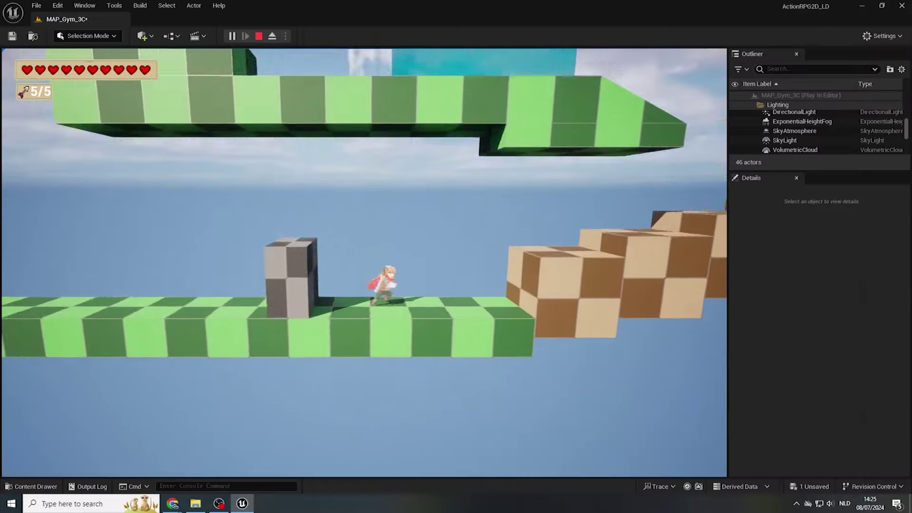
key(space)
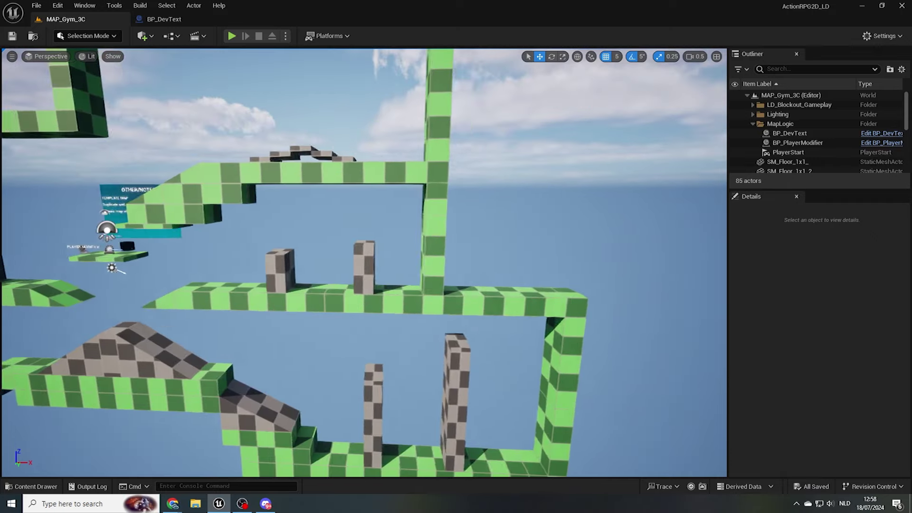
key(a)
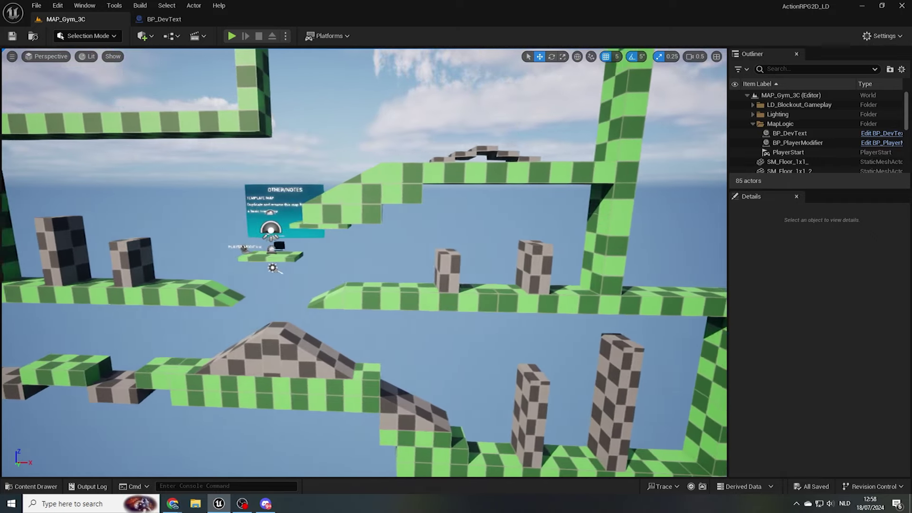
right_drag(363, 263, 340, 262)
Start playing the level and test jumps onto the shorter grey pillar on the platform right of the start.
key(alt+p)
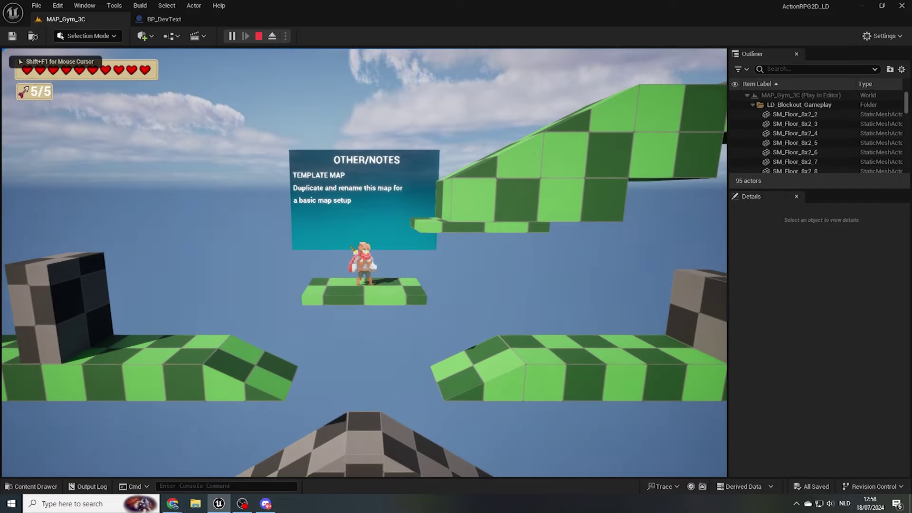
key(d)
key(space)
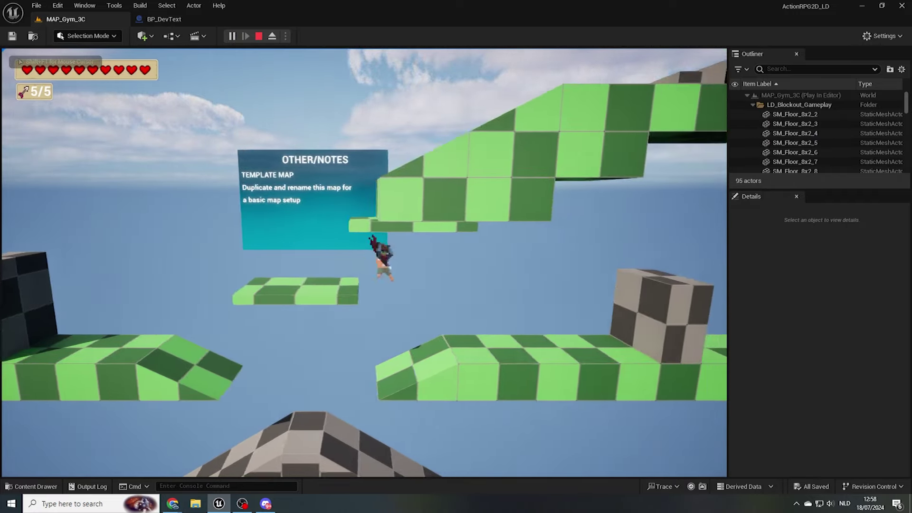
key(space)
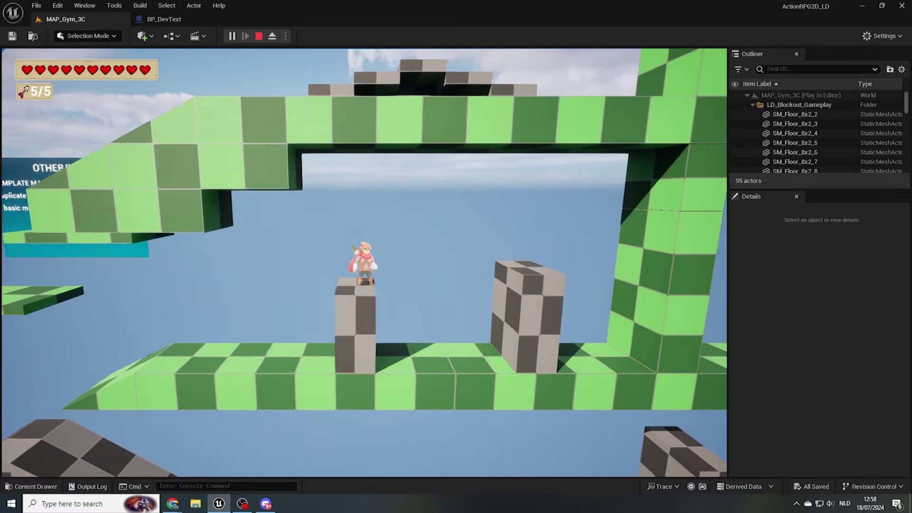
key(a)
key(space)
key(d)
key(space)
key(a)
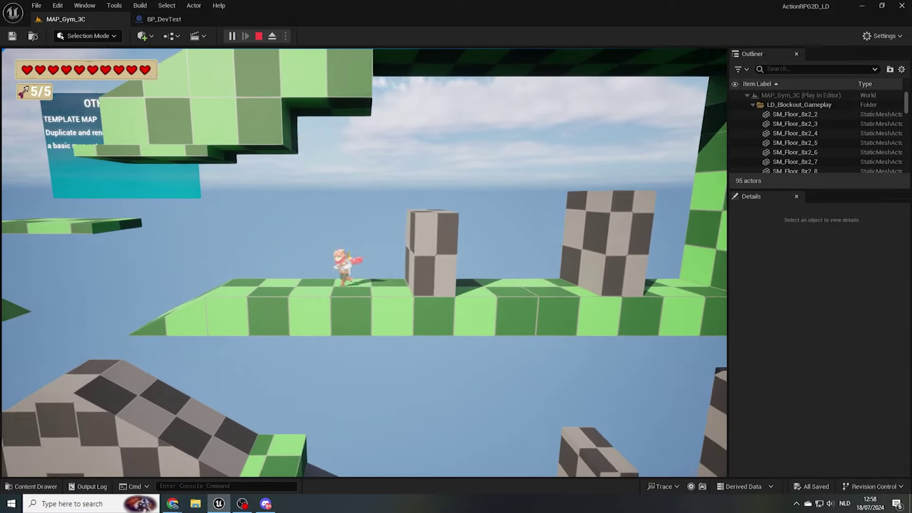
key(d)
key(space)
key(space)
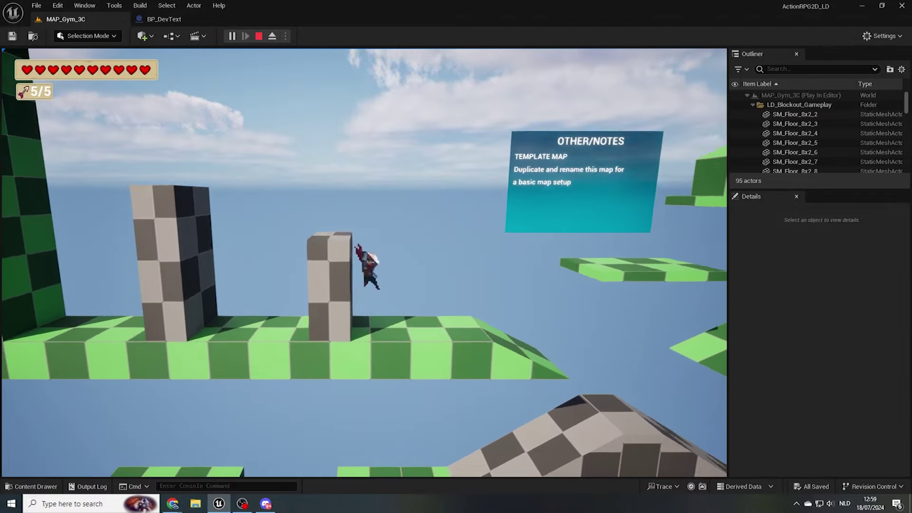
Test repeated jumps onto and off the shorter pillar on the platform left of the start.
key(d)
key(a)
key(space)
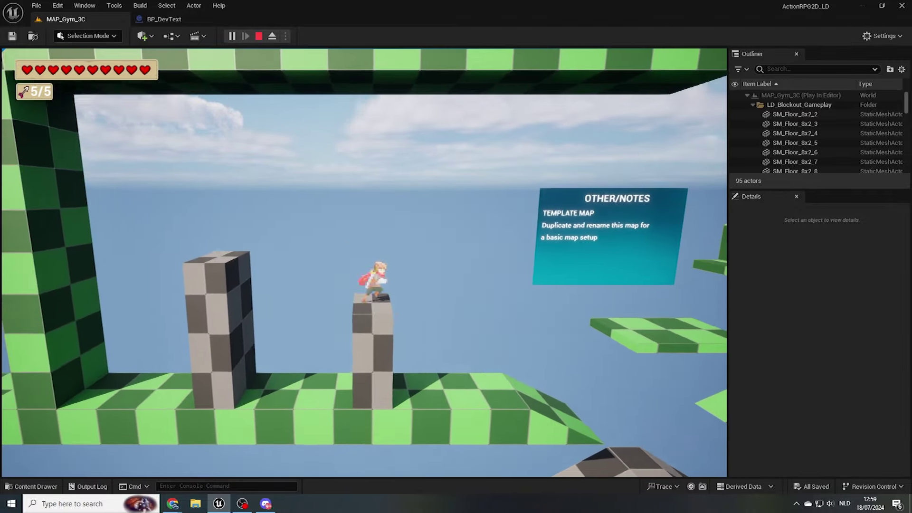
key(d)
key(space)
key(a)
key(space)
key(space)
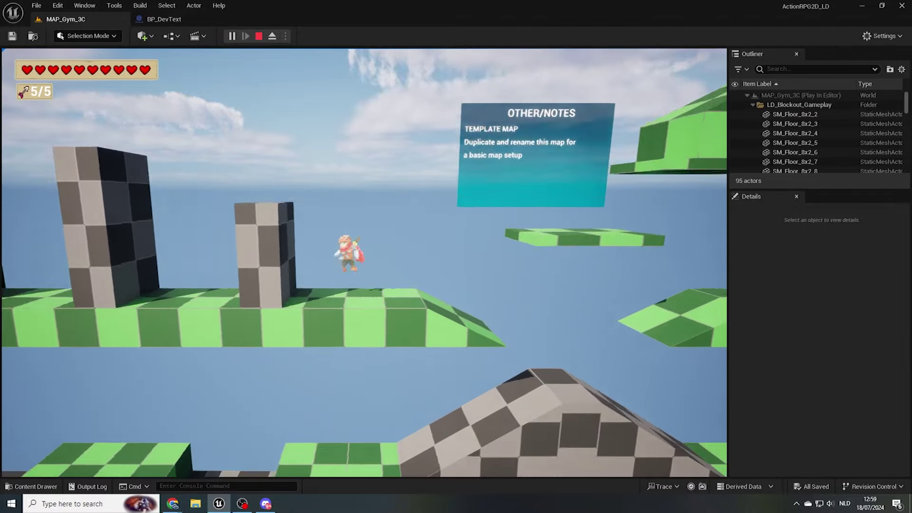
Walk the character between the left platform's two pillars and test jumping at the taller one.
key(a)
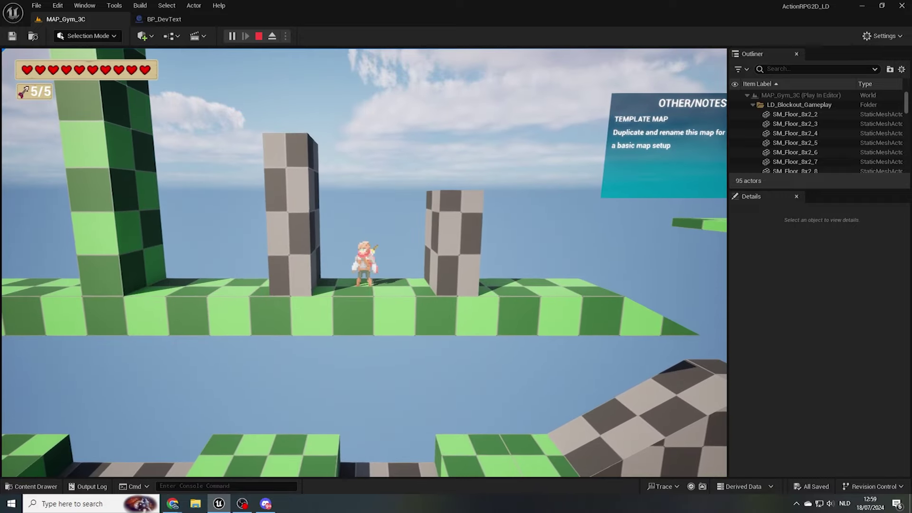
key(d)
key(a)
key(d)
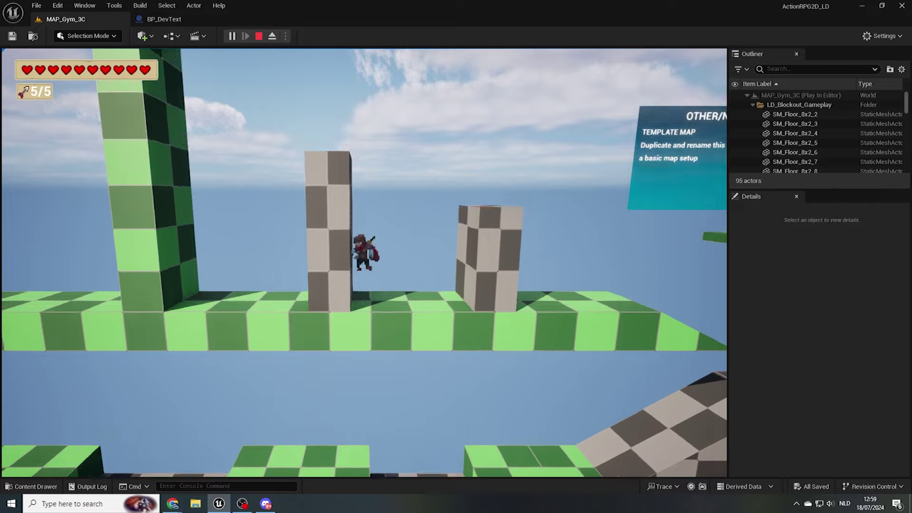
key(space)
key(a)
key(space)
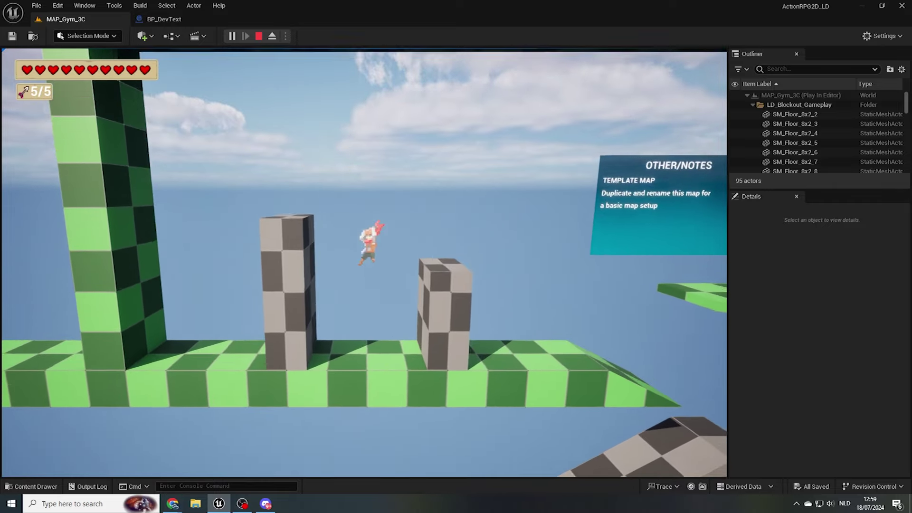
Double-jump onto the taller pillar, then jump back over the shorter pillar toward the platform's sloped end.
key(a)
key(space)
key(space)
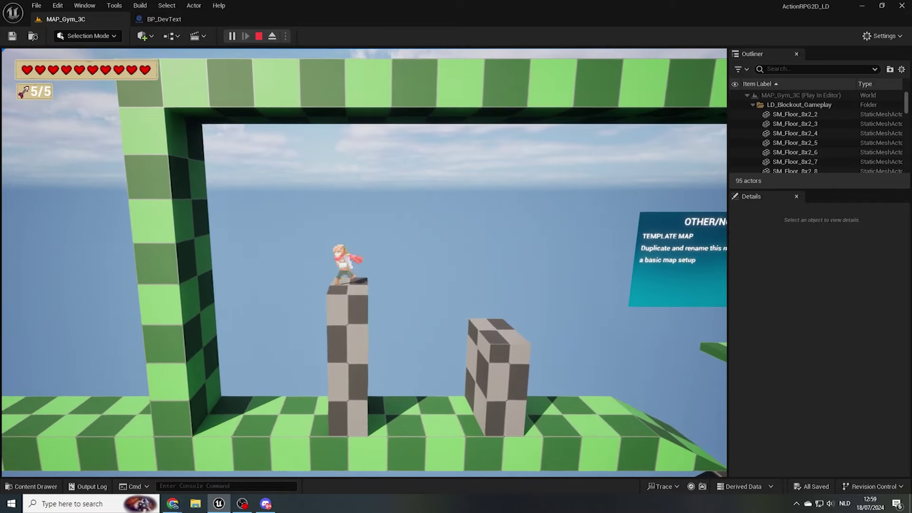
key(d)
key(space)
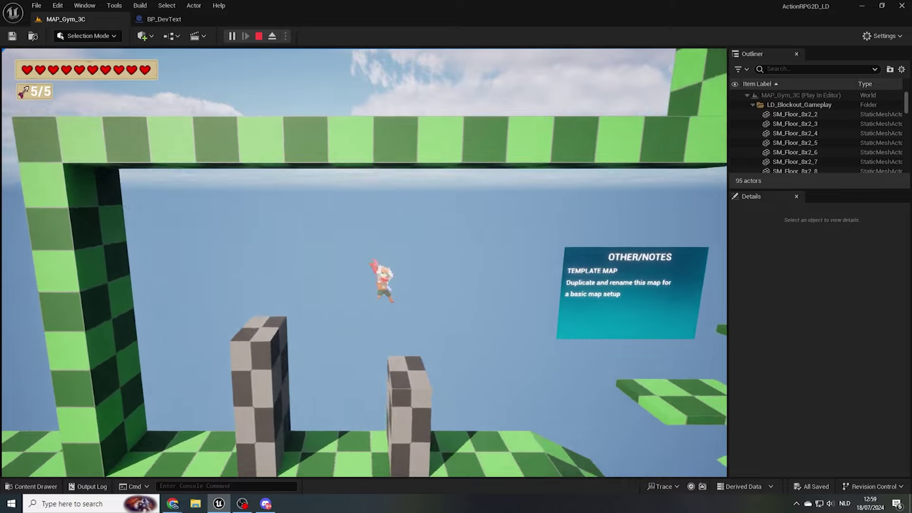
key(a)
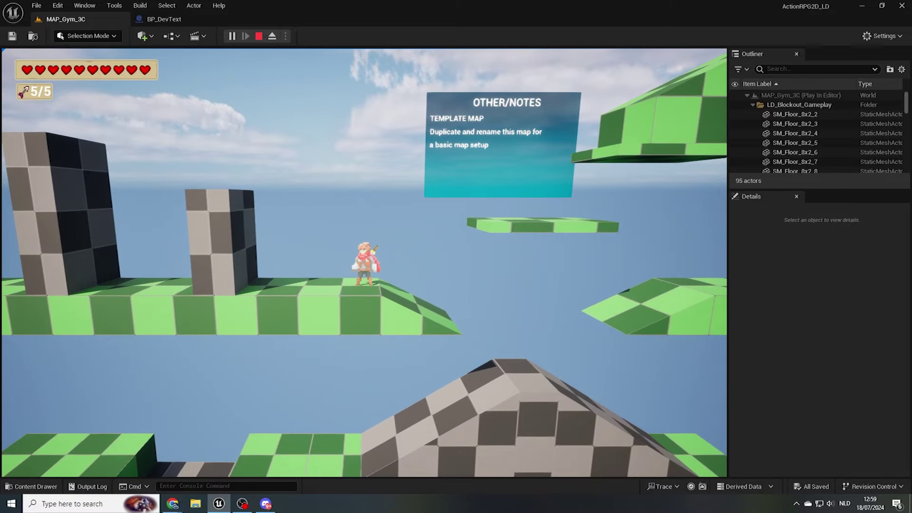
Retest the jump height against the left platform's taller pillar from the ground beside it.
key(a)
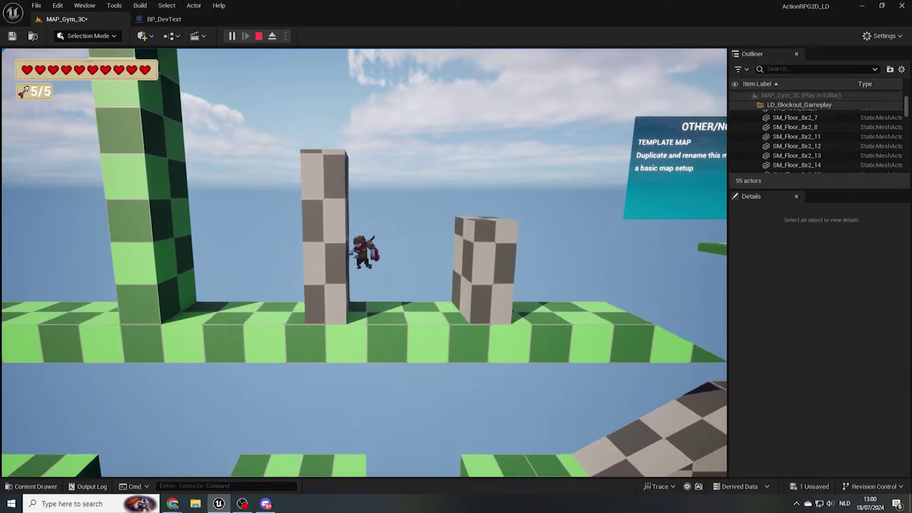
key(space)
key(d)
key(a)
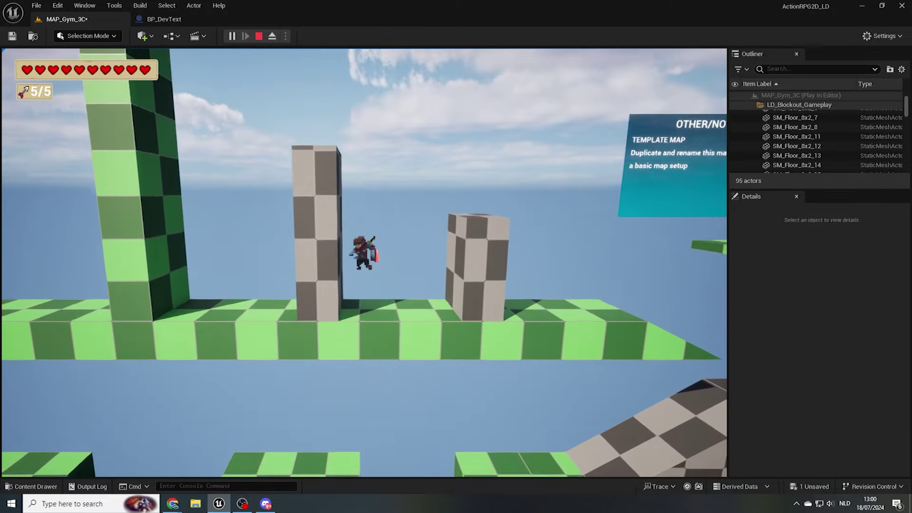
key(space)
key(d)
key(space)
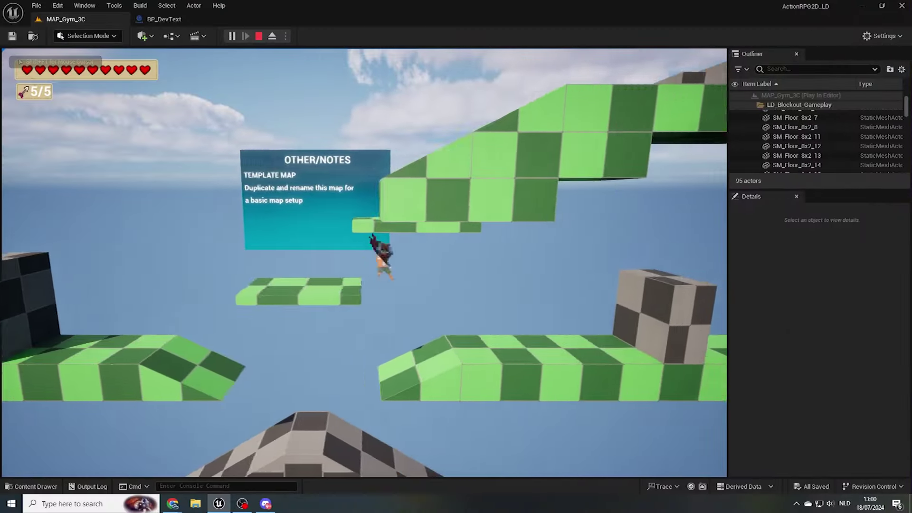
Drop the character to the lower path and test jumping back and forth over the narrowest gap beside the grey hill.
key(a)
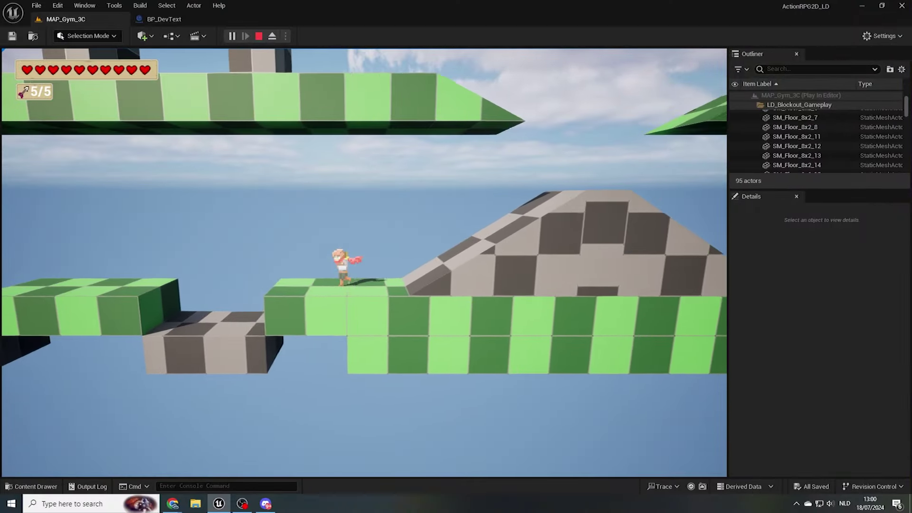
key(d)
key(a)
key(space)
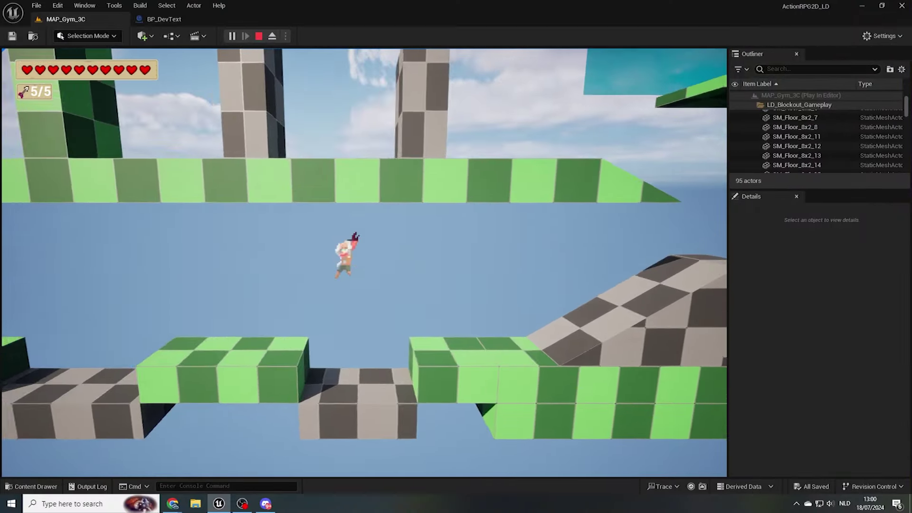
key(d)
key(space)
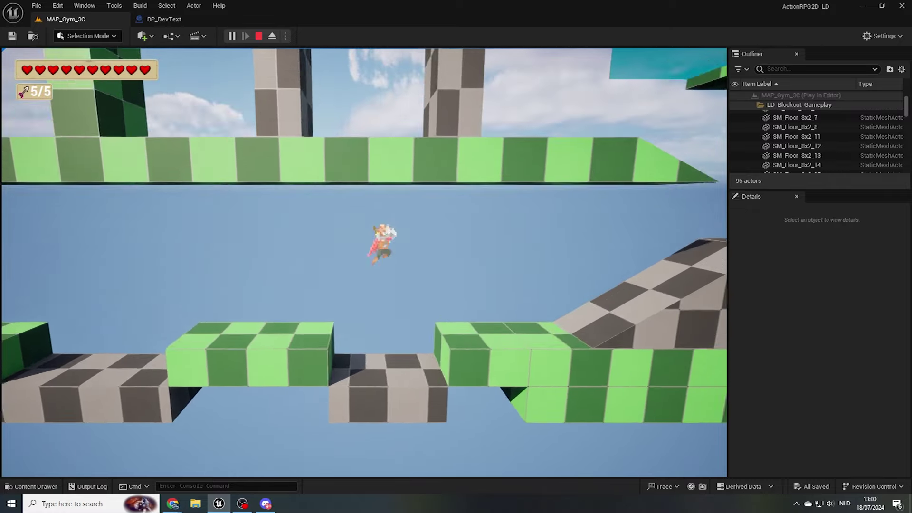
key(a)
key(space)
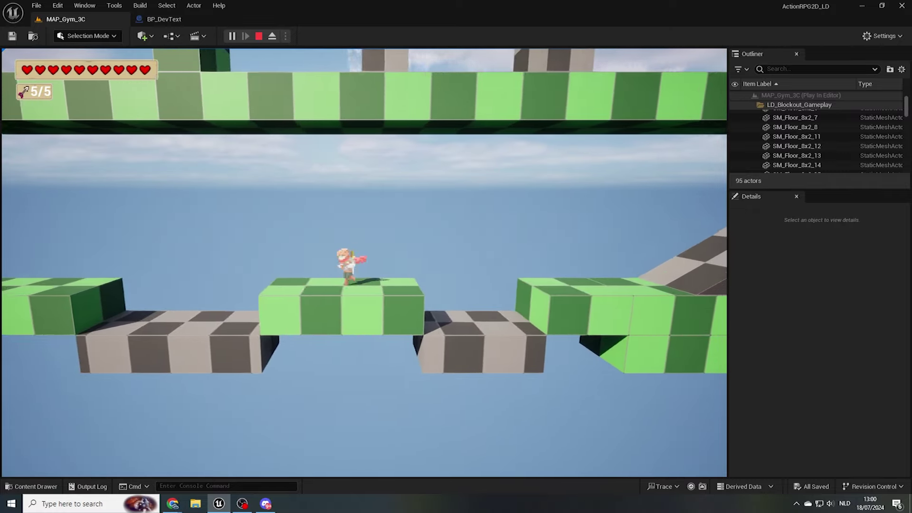
Move the character left along the lower path and test the jump across the second, wider gap.
key(a)
key(space)
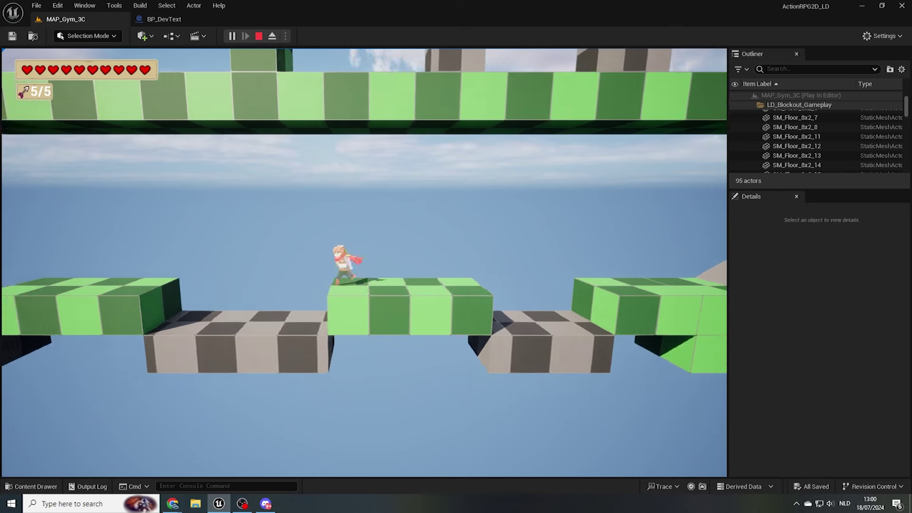
key(a)
key(space)
key(space)
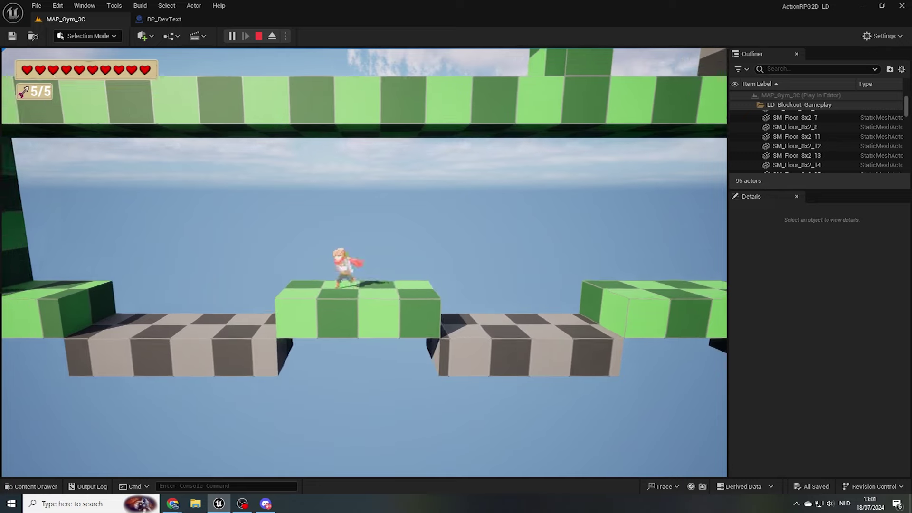
key(d)
key(a)
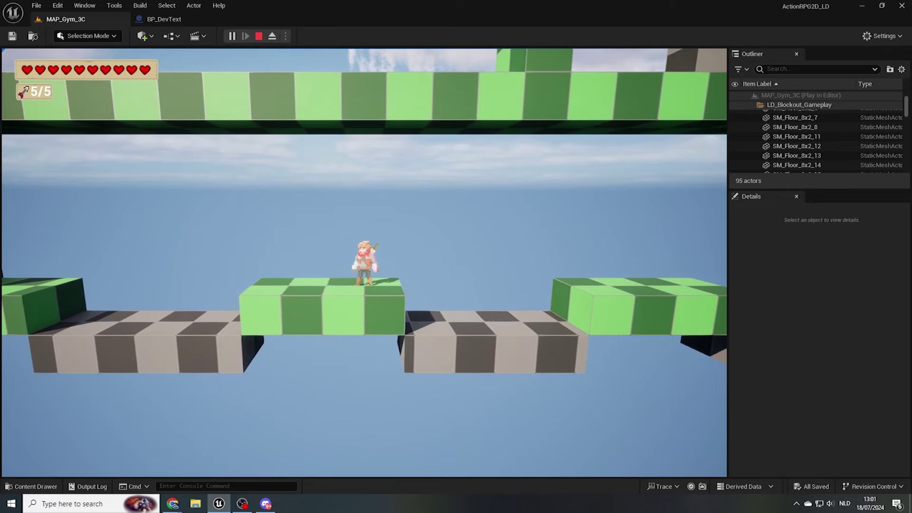
Test double jumps in both directions over the last gap beside the lower path's end wall.
key(a)
key(space)
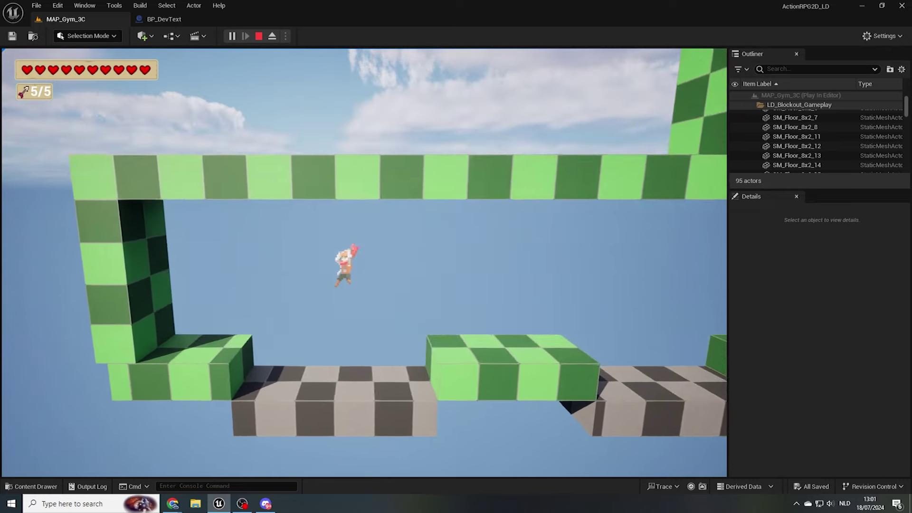
key(space)
key(d)
key(space)
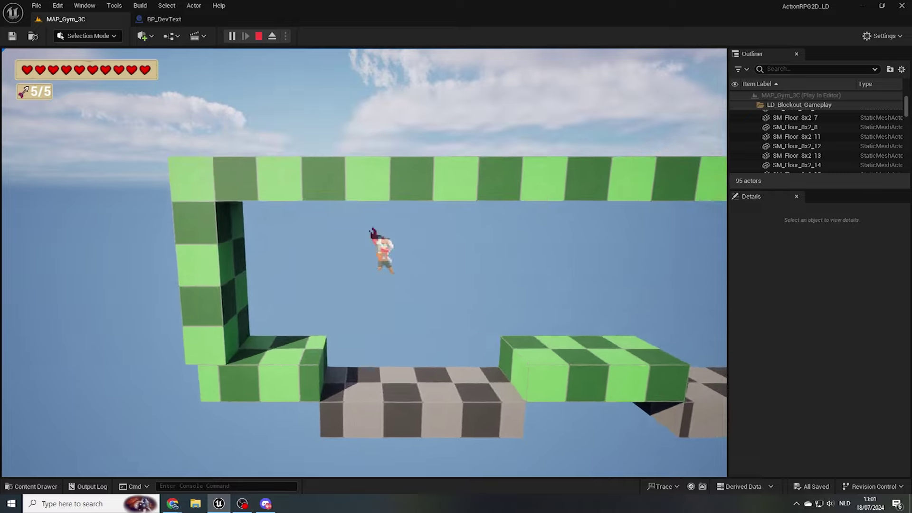
key(space)
key(a)
key(space)
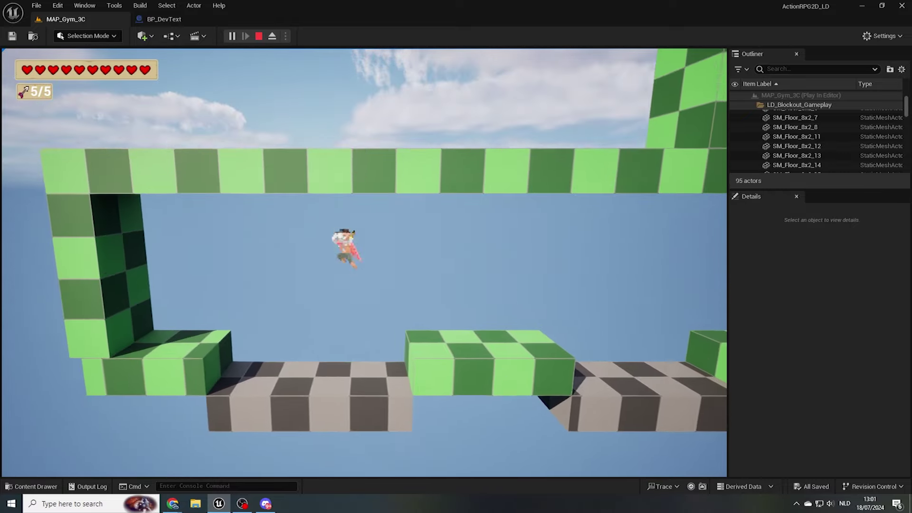
key(d)
key(space)
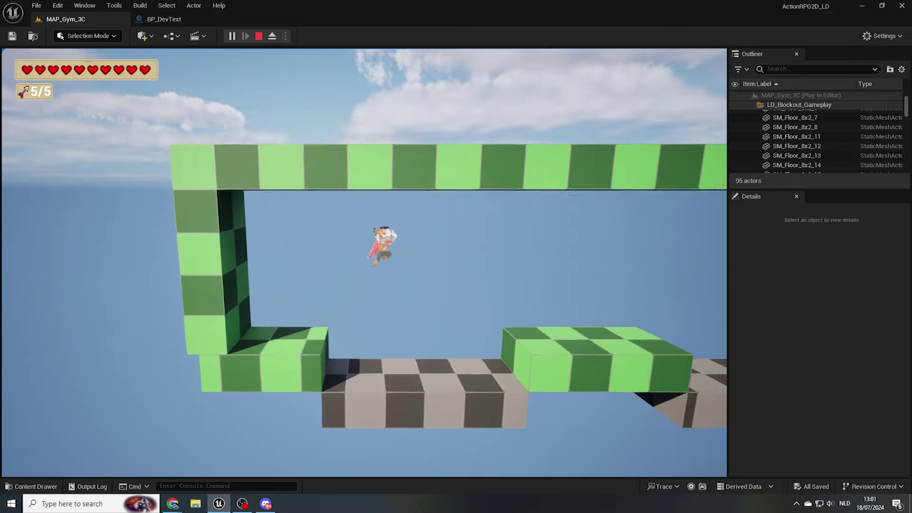
Run and jump the character back toward the grey hill over the lower path's gaps.
key(d)
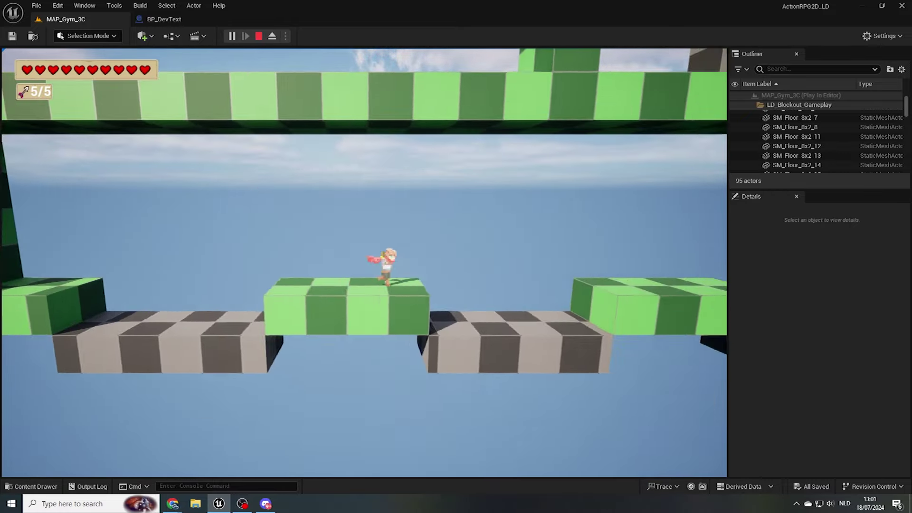
key(d)
key(space)
key(space)
key(space)
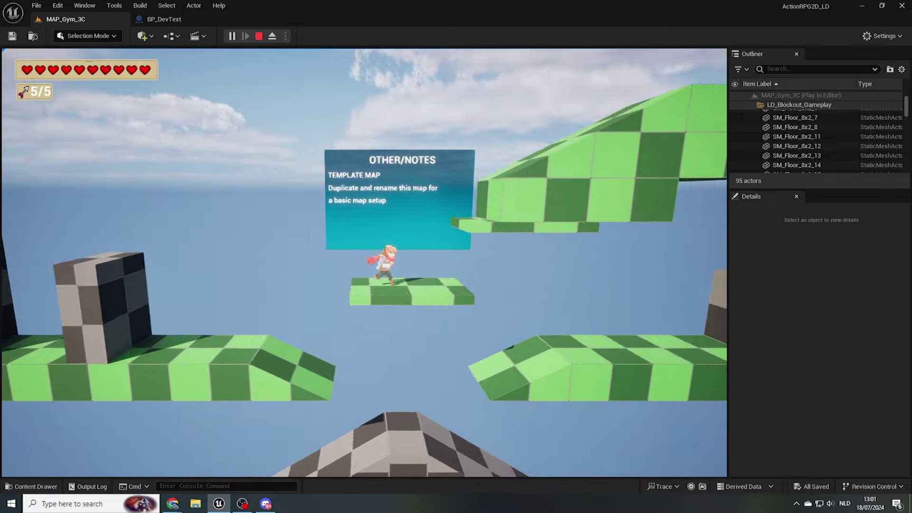
Run the character up the green ramp and test walking over the grey stepped blocks on the upper platform.
key(d)
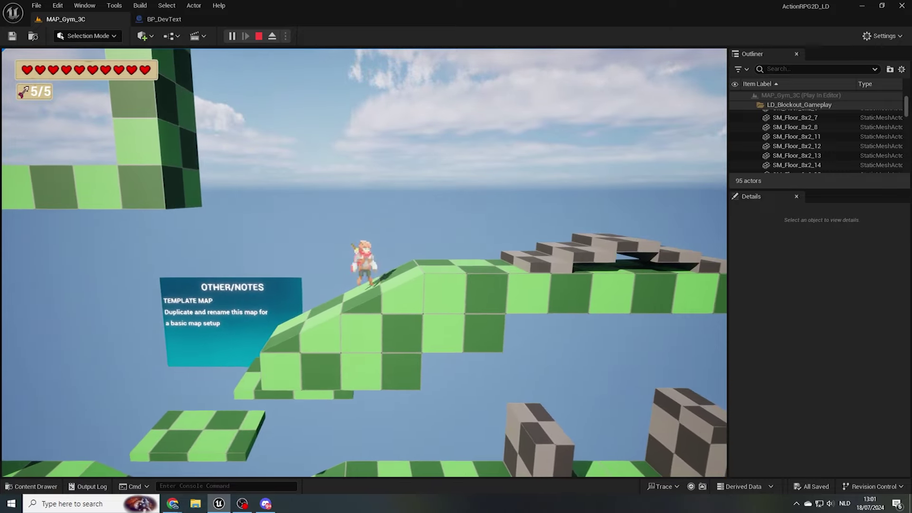
key(d)
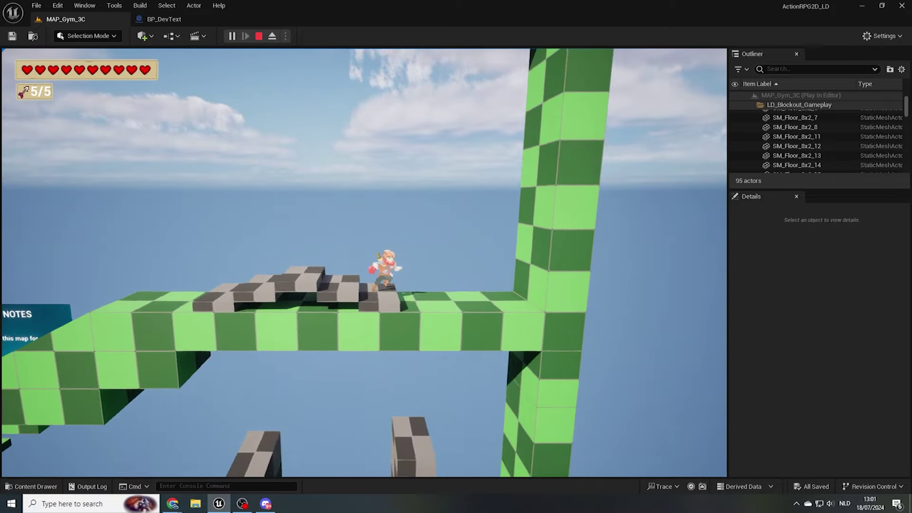
key(a)
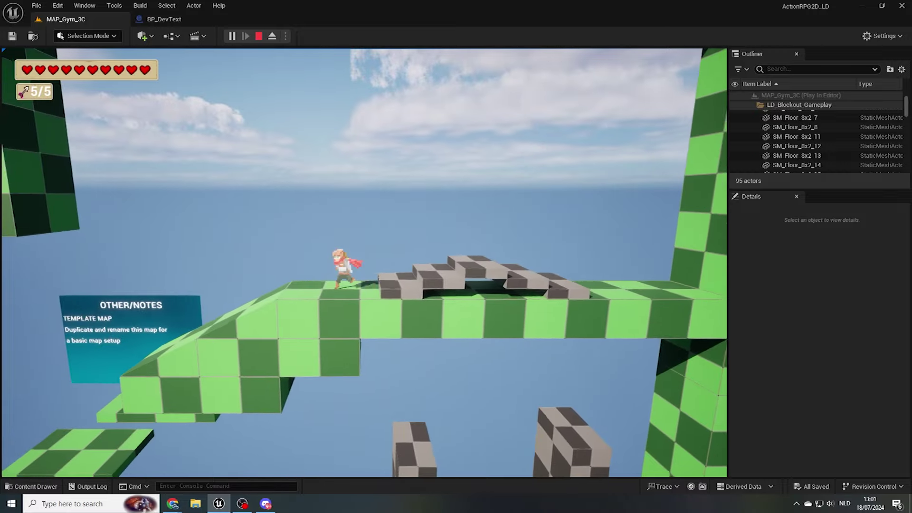
key(d)
key(d)
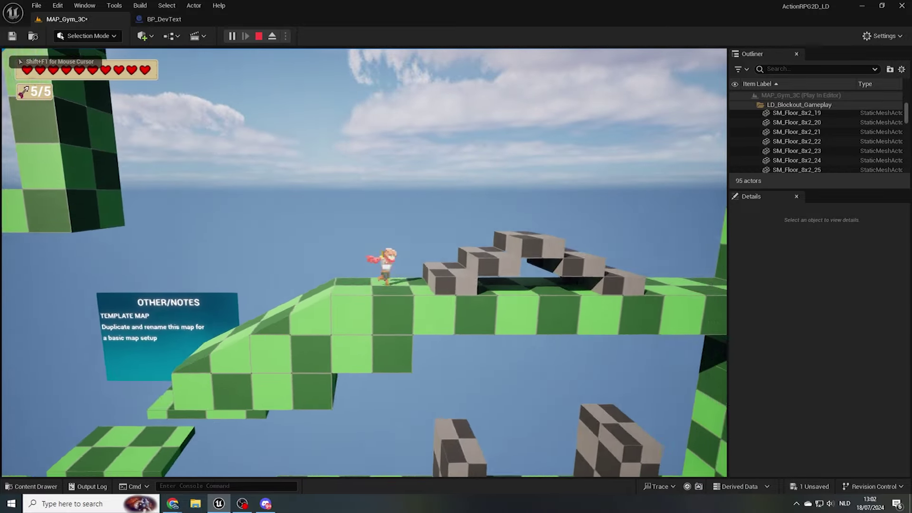
Run the character over the peak of the grey stepped blocks and back, testing a jump on the return.
key(d)
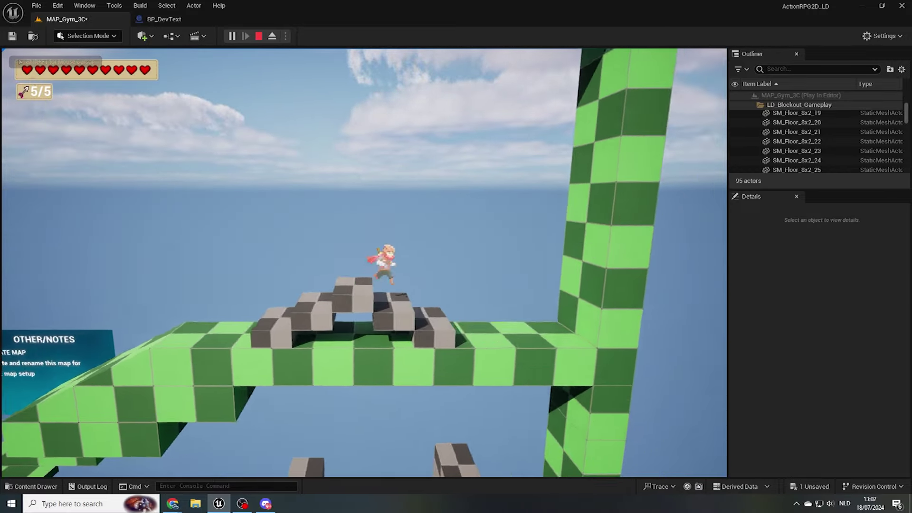
key(a)
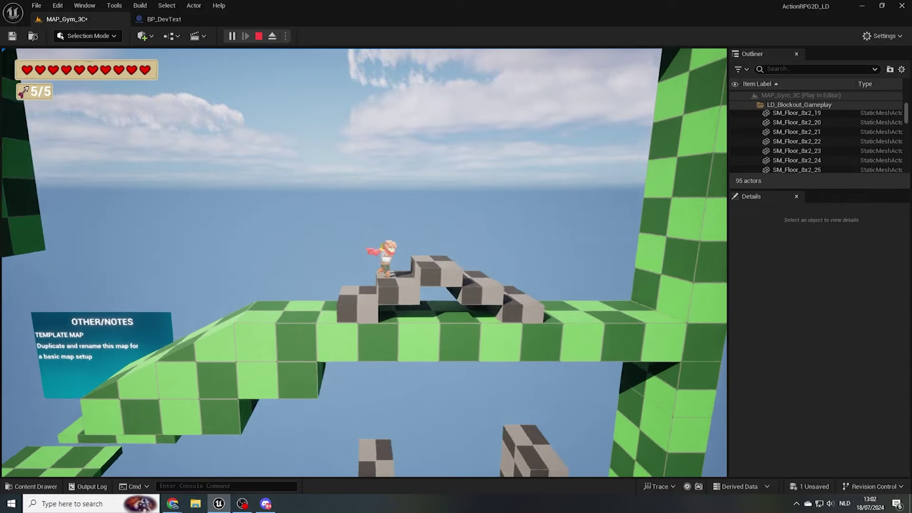
key(a)
key(space)
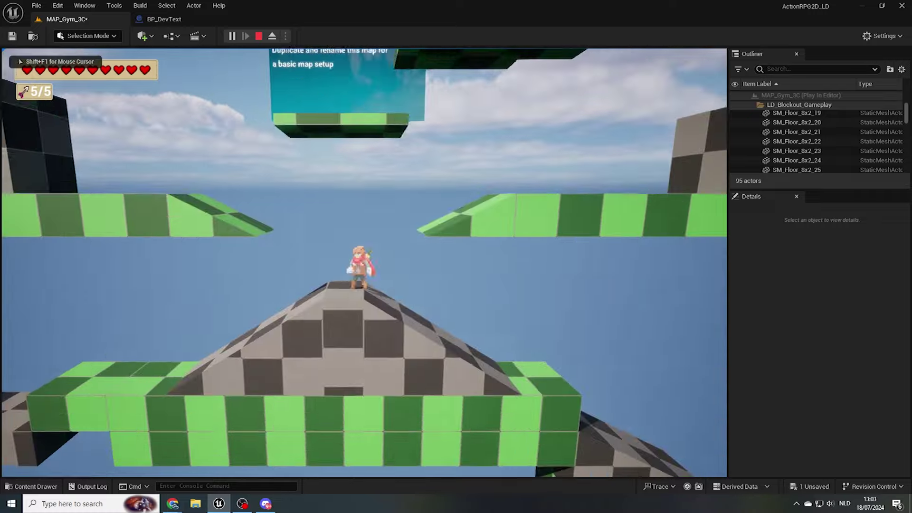
Run the character down from the grey hill to the lower path and test double jumps over the shorter grey pillar.
key(d)
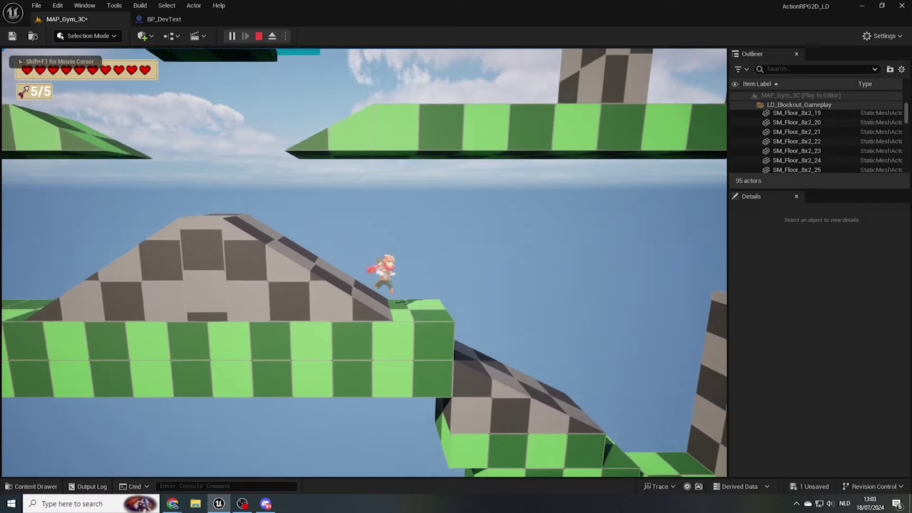
key(d)
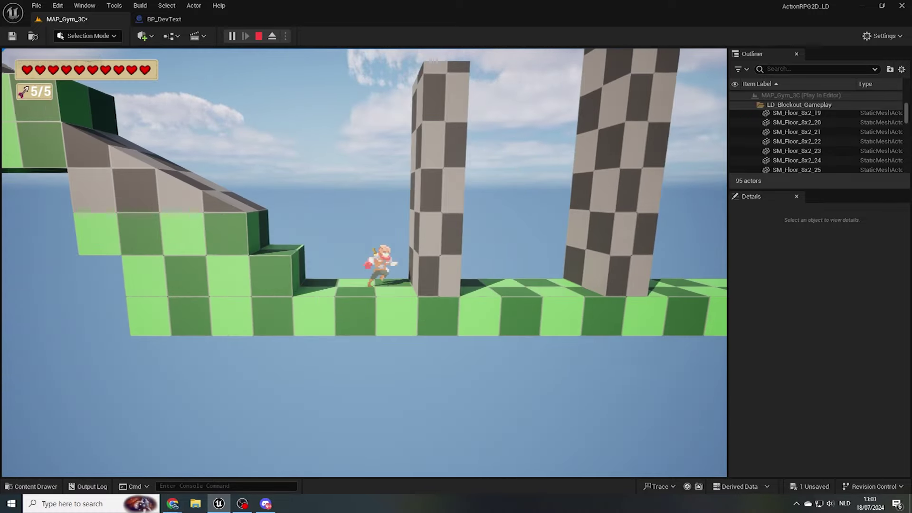
key(space)
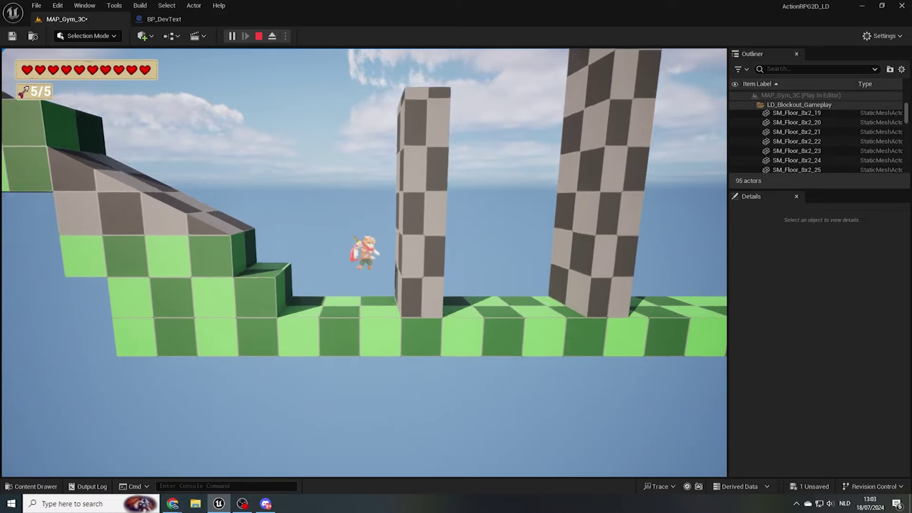
key(space)
key(space)
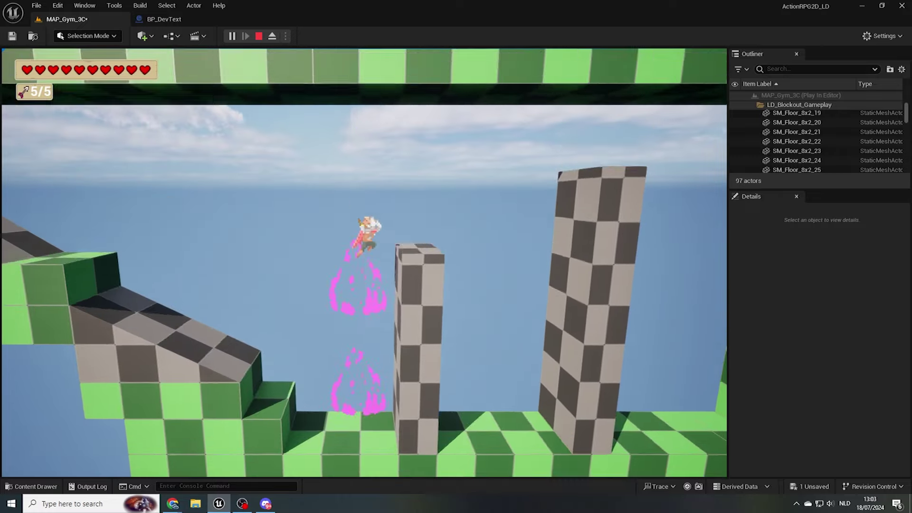
key(d)
key(space)
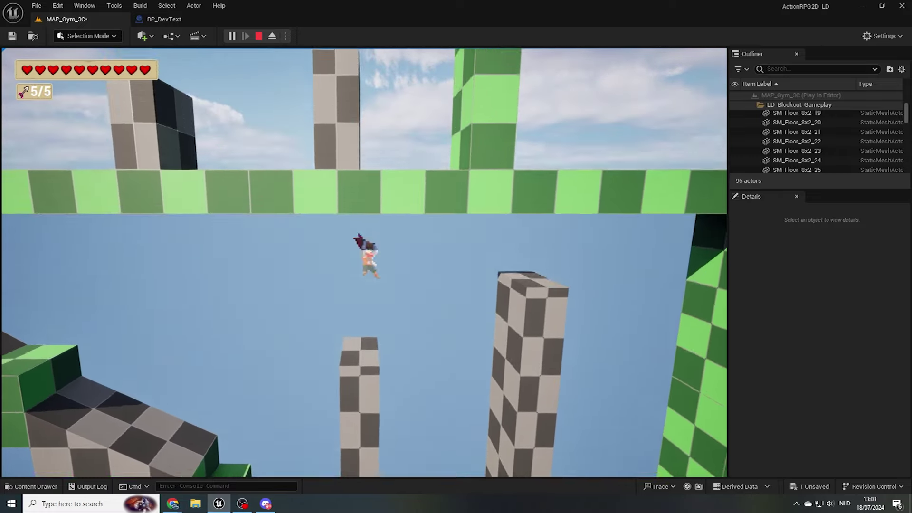
Drop between the two lower-path pillars and repeatedly test whether a double jump clears the taller one.
key(a)
key(d)
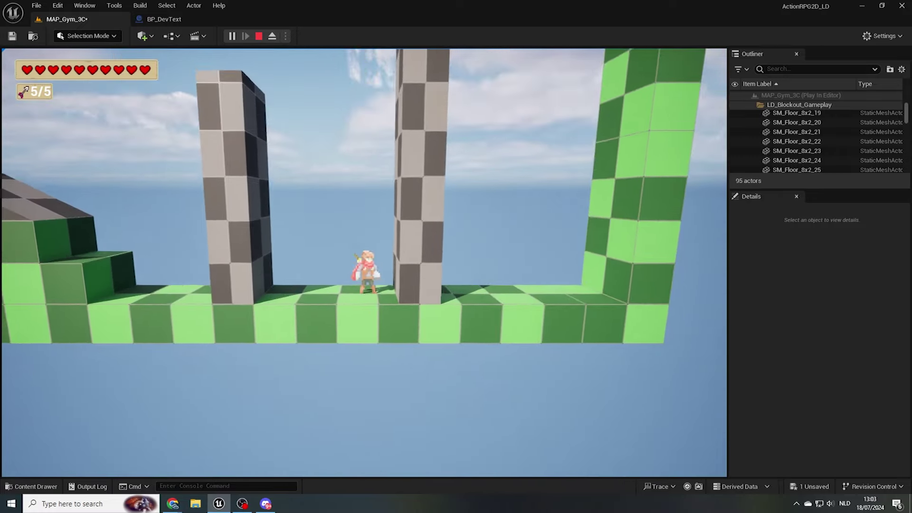
key(space)
key(space)
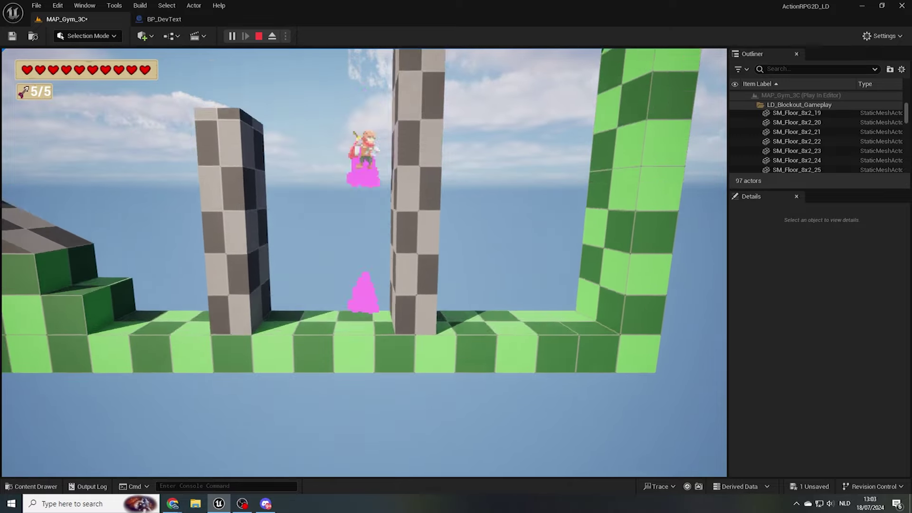
key(d)
key(a)
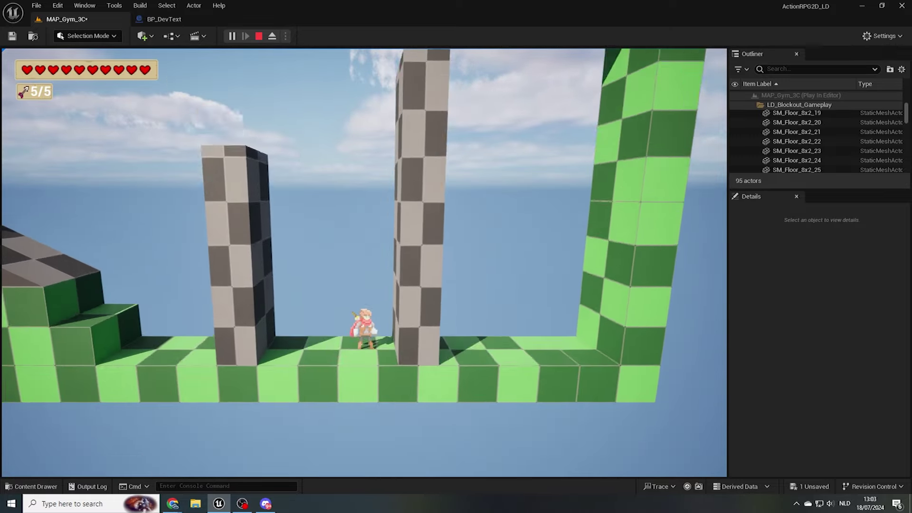
key(space)
key(d)
key(space)
key(space)
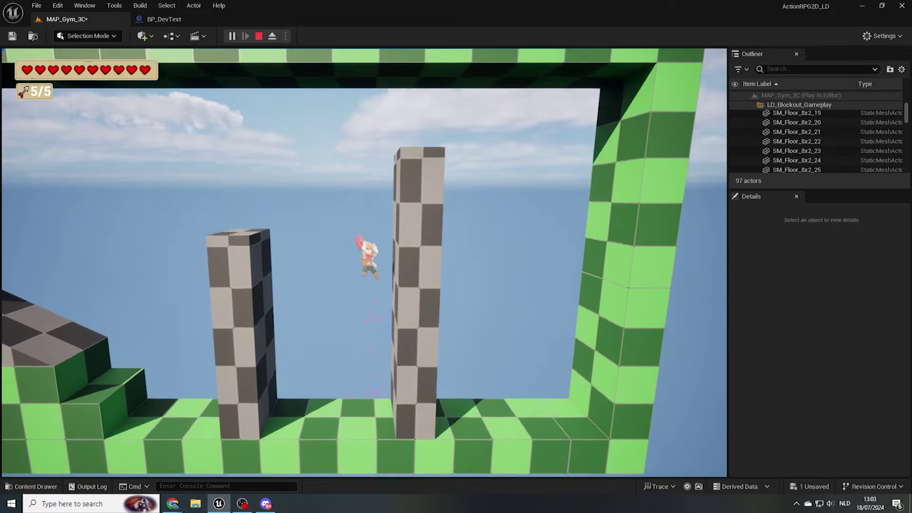
key(d)
key(a)
key(space)
key(d)
key(space)
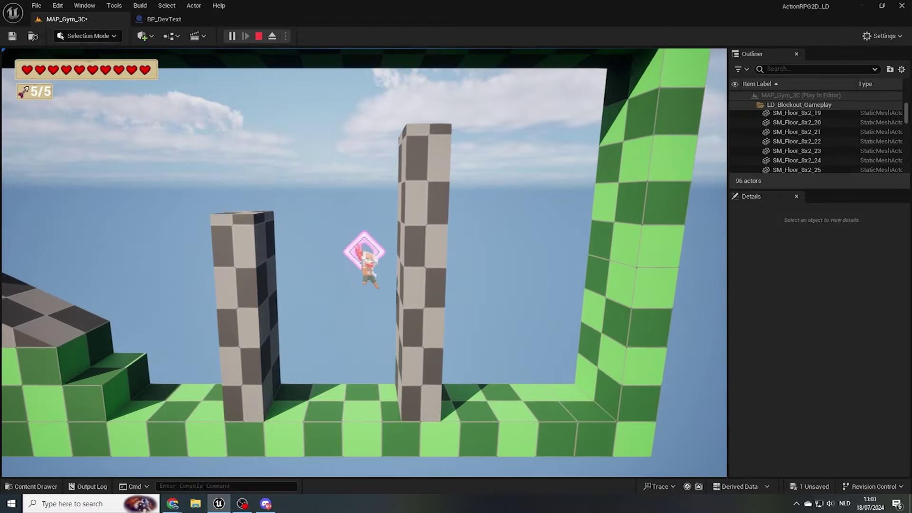
key(space)
key(space)
key(d)
key(a)
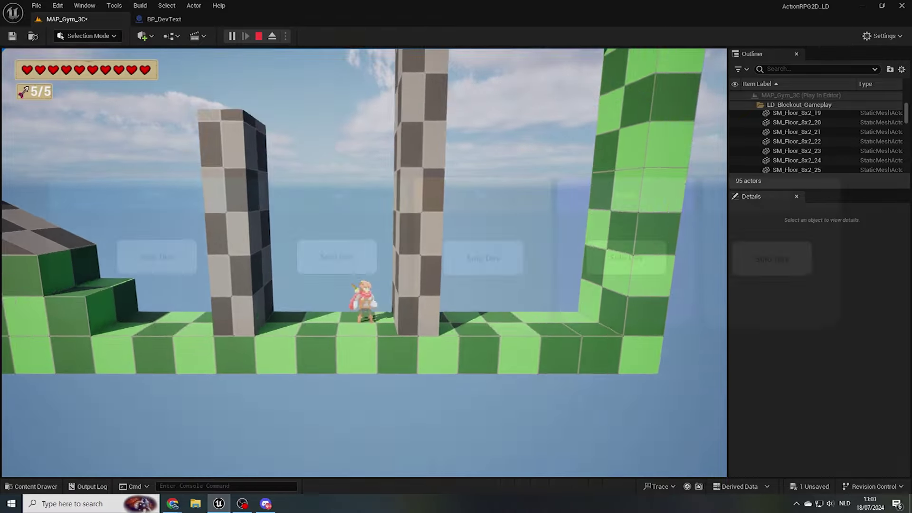
key(space)
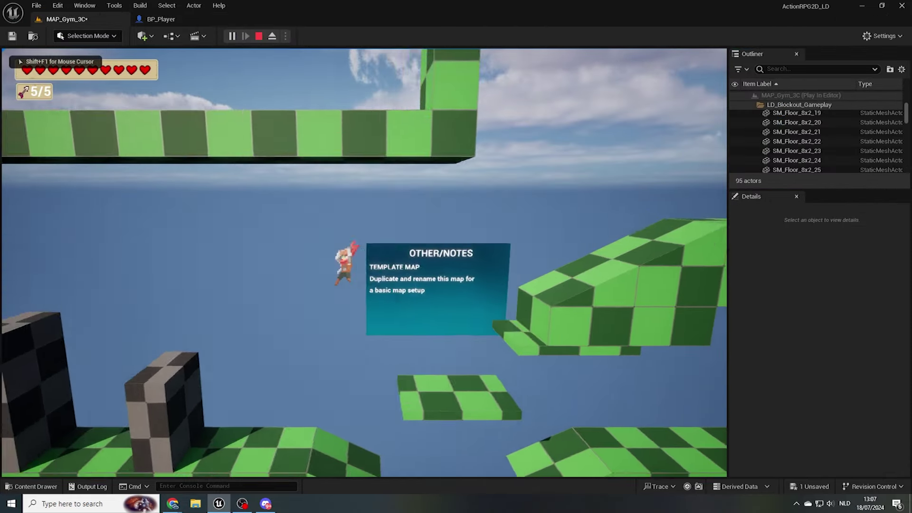
Jump the character across the low grey block and over the taller pillar toward the green end wall on the upper path.
key(a)
key(space)
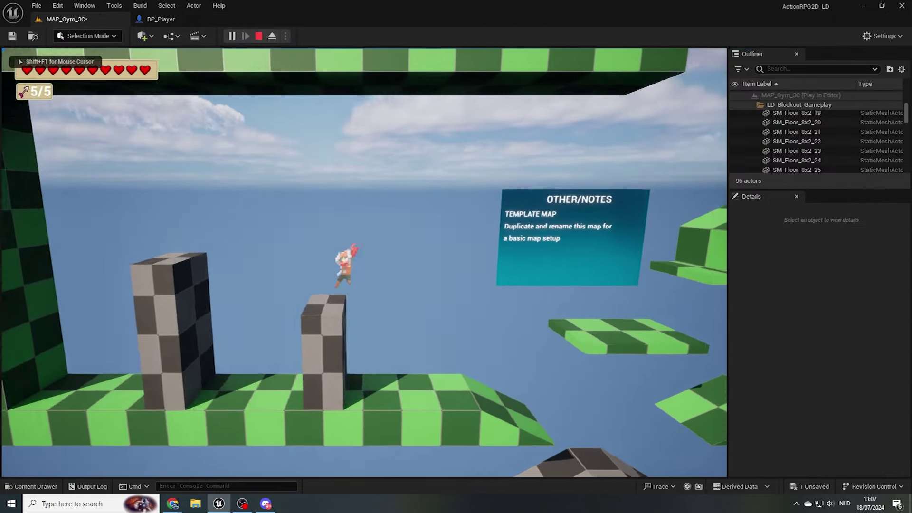
key(space)
key(space)
key(d)
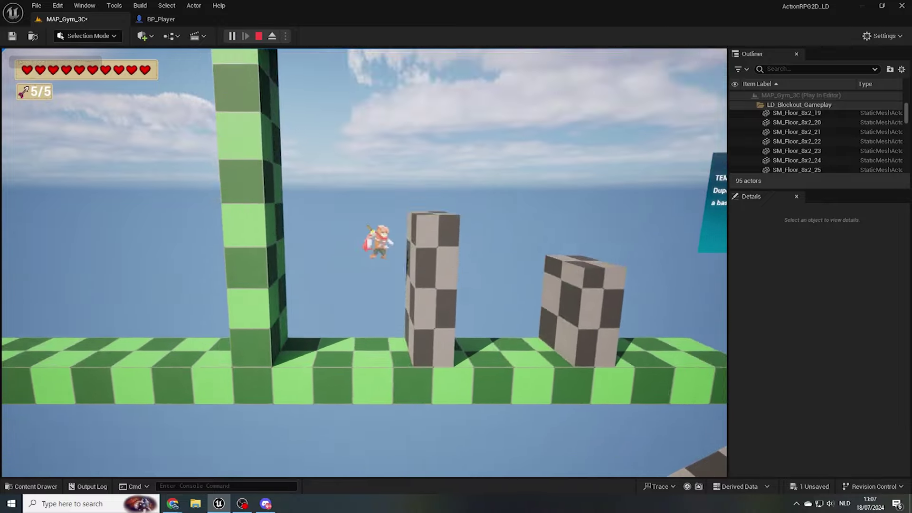
Double-jump back over the pillar from the end wall and continue past the low block toward the floating start platform.
key(a)
key(space)
key(d)
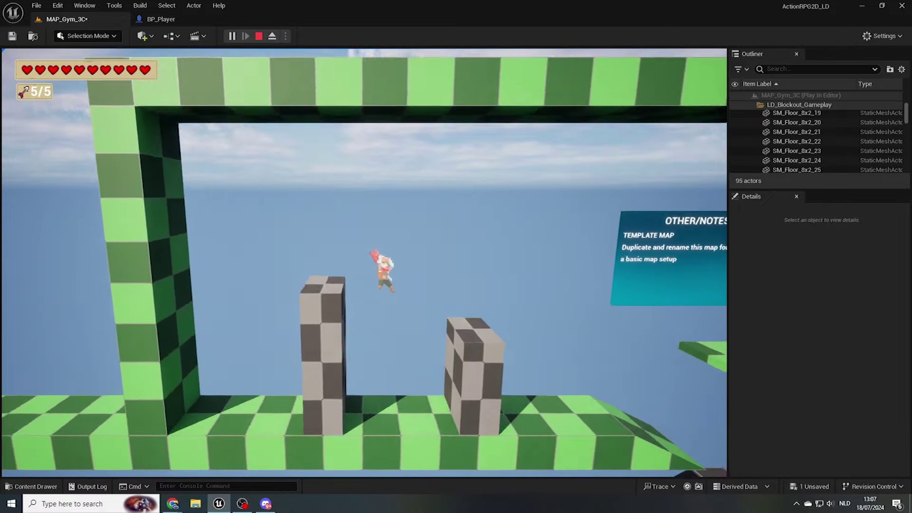
key(space)
key(a)
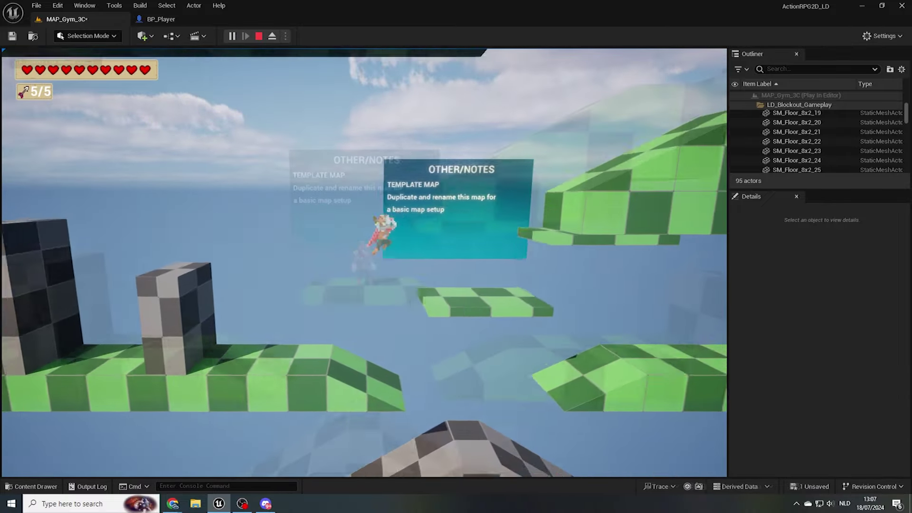
key(d)
key(a)
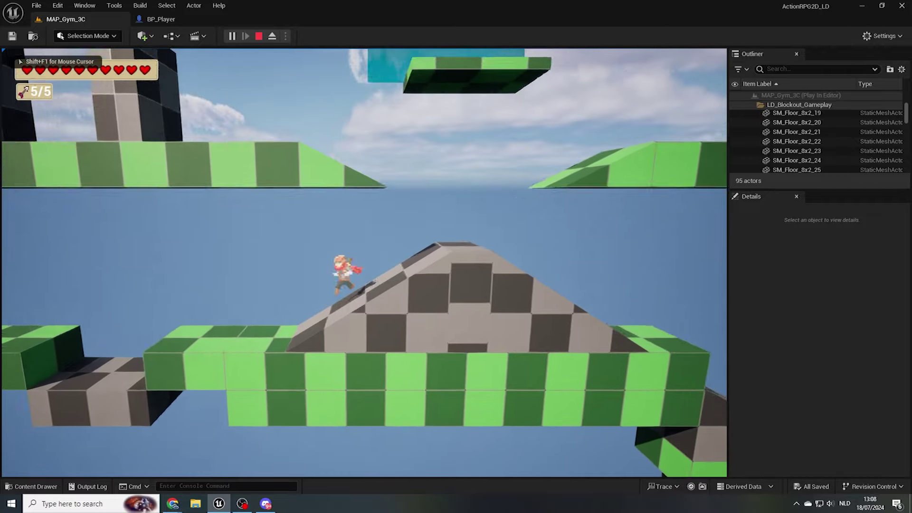
Run the character back and forth over the grey hill and test jumping from its slope.
key(d)
key(space)
key(a)
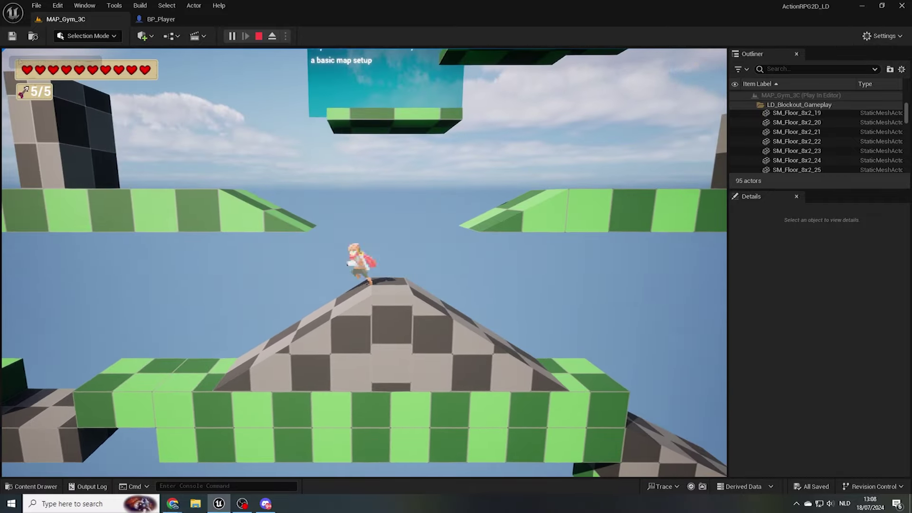
key(space)
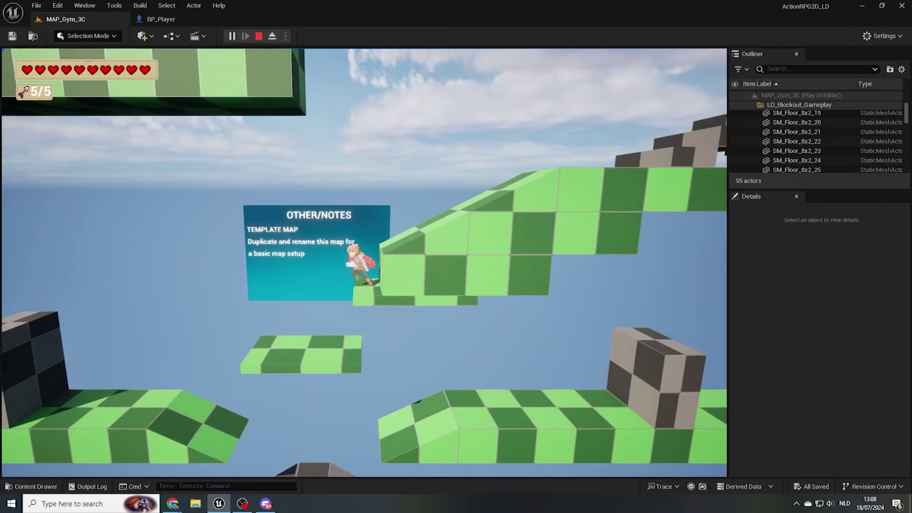
Move the character from the base of the green ramp to the path below and test jumping beside its first grey block.
key(d)
key(space)
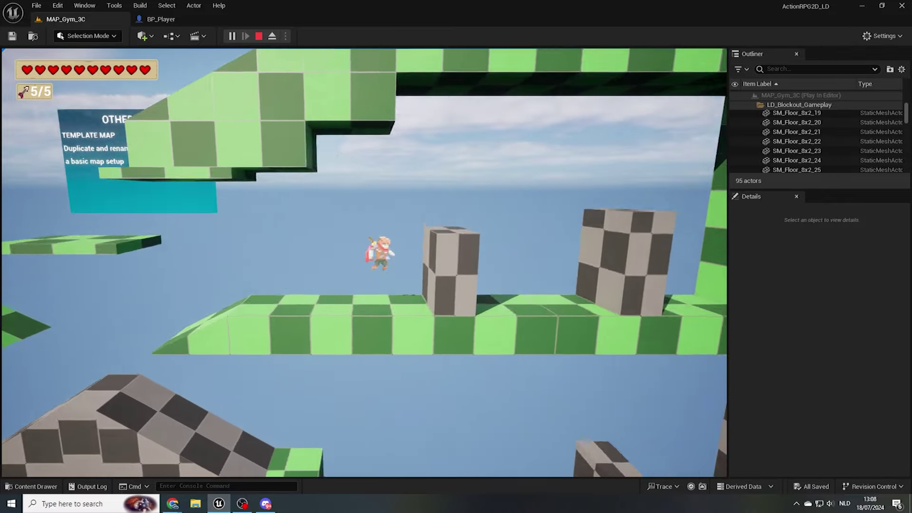
key(space)
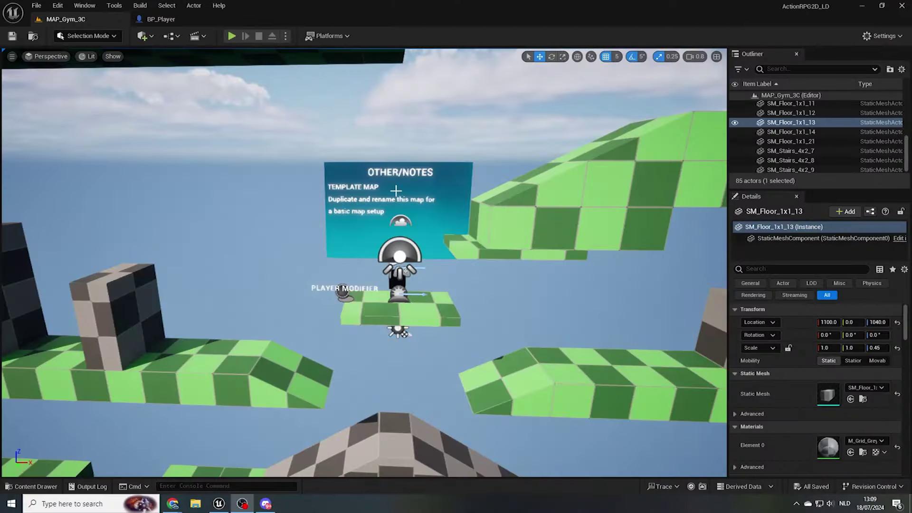
Delete the OTHER/NOTES text board above the start platform.
click(389, 186)
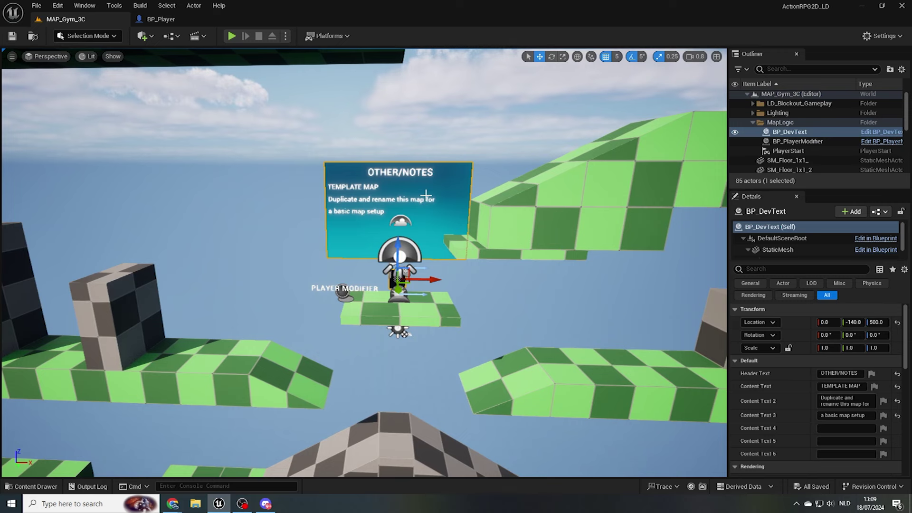
key(Delete)
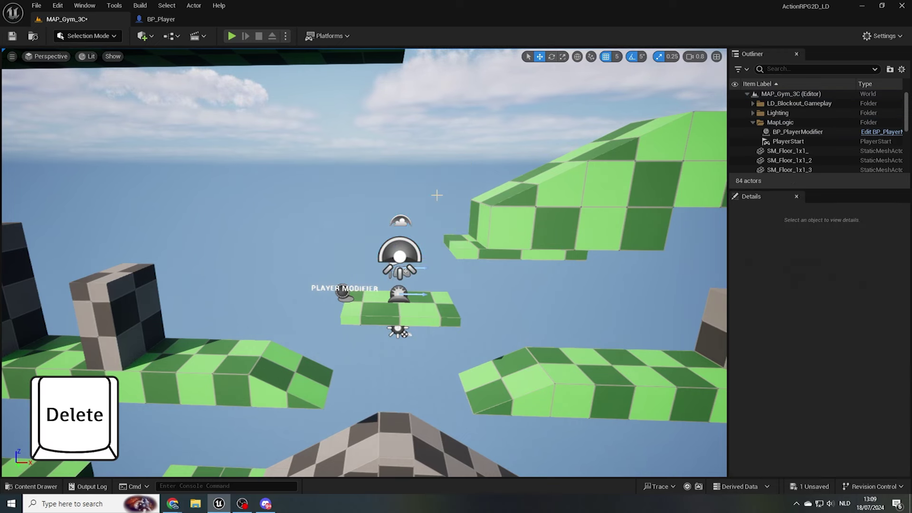
Place a BP_DevText from the LD_Logic folder above the start platform and move it to about X -75, Y -145, Z 475.
key(ctrl+space)
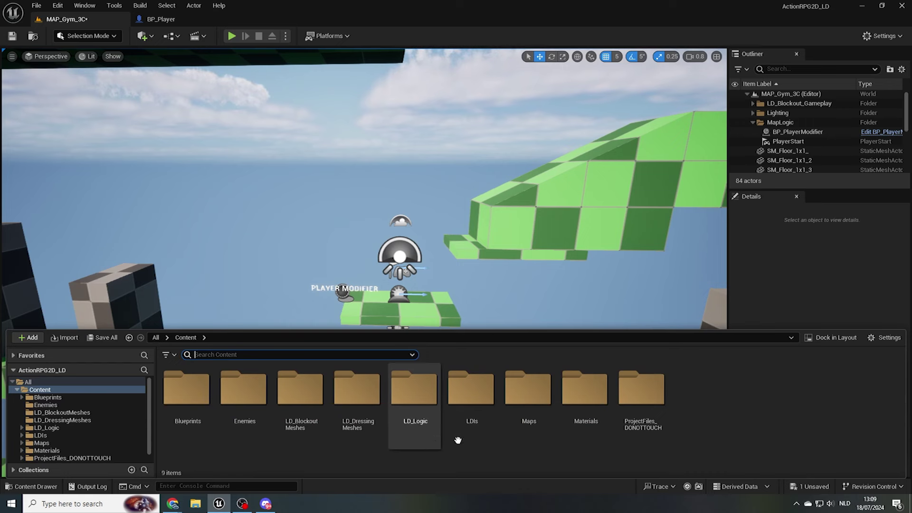
double_click(416, 390)
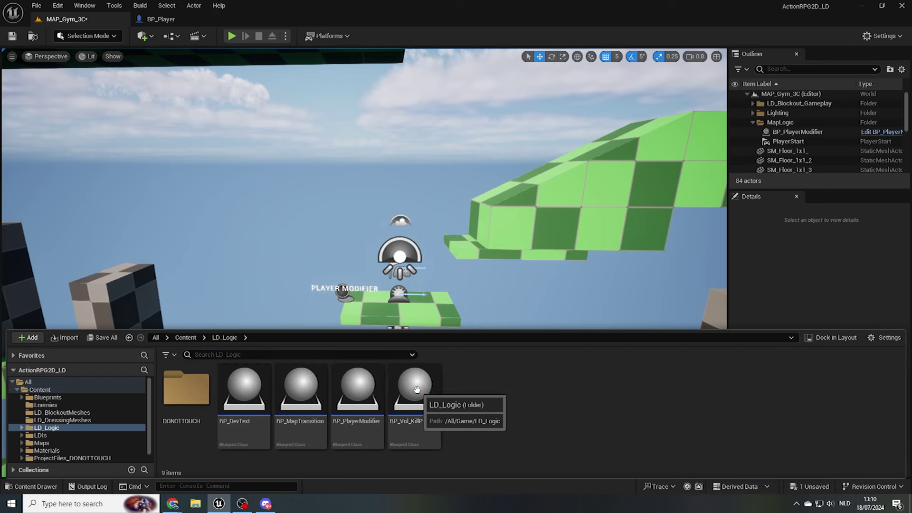
click(240, 403)
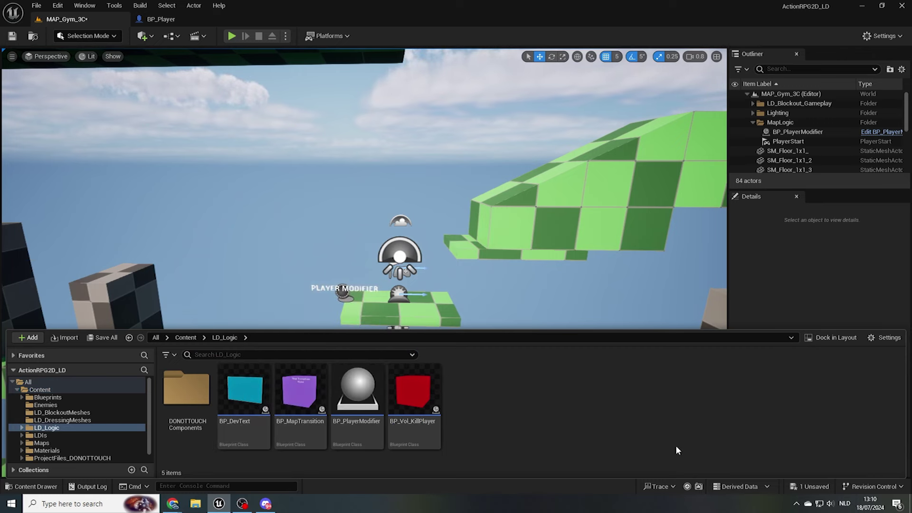
click(555, 390)
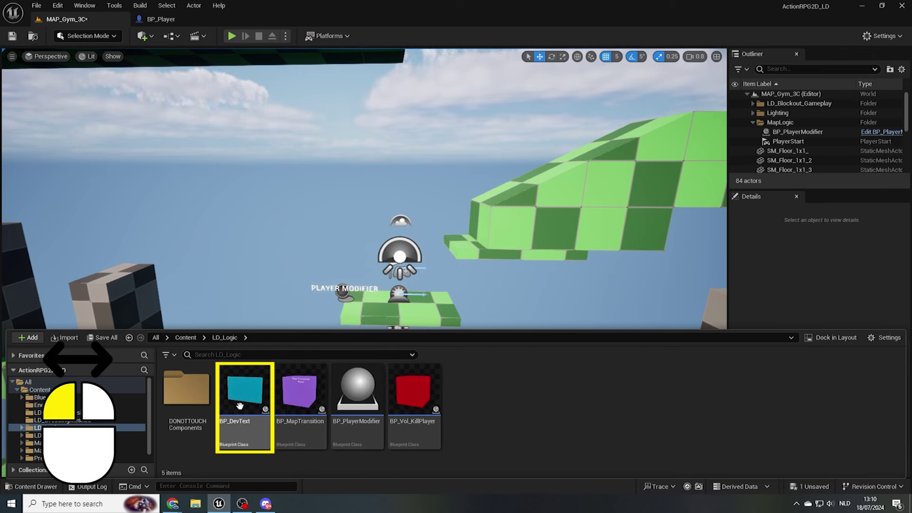
drag(240, 404, 380, 296)
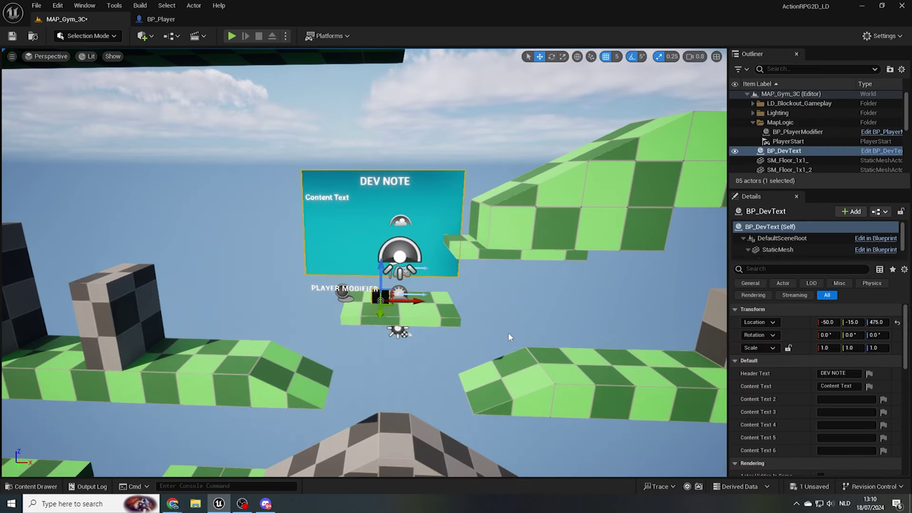
mouse_move(406, 300)
mouse_down()
mouse_move(352, 300)
mouse_move(414, 300)
mouse_move(394, 309)
mouse_move(399, 289)
mouse_up()
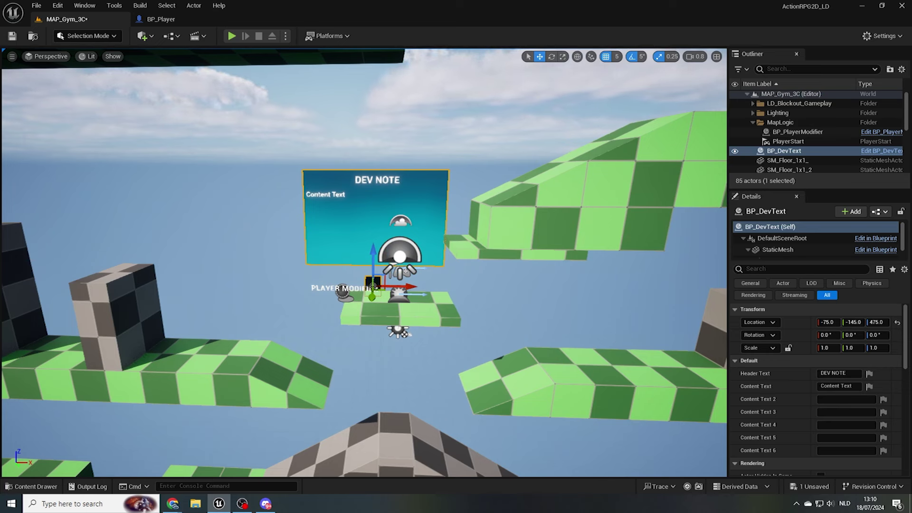
Give the BP_DevText note the header "3C Gym" and content "Test character metrics in this level", and shift it to X -55.
click(837, 374)
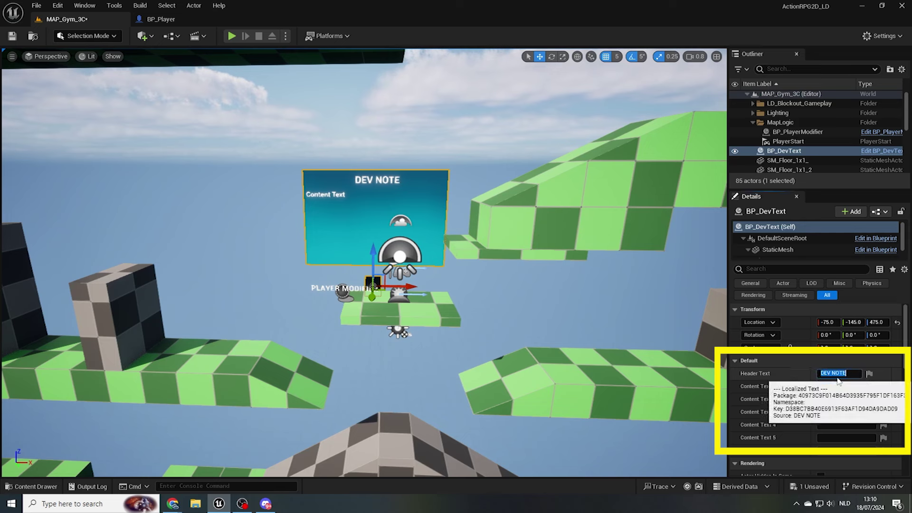
click(837, 387)
click(834, 400)
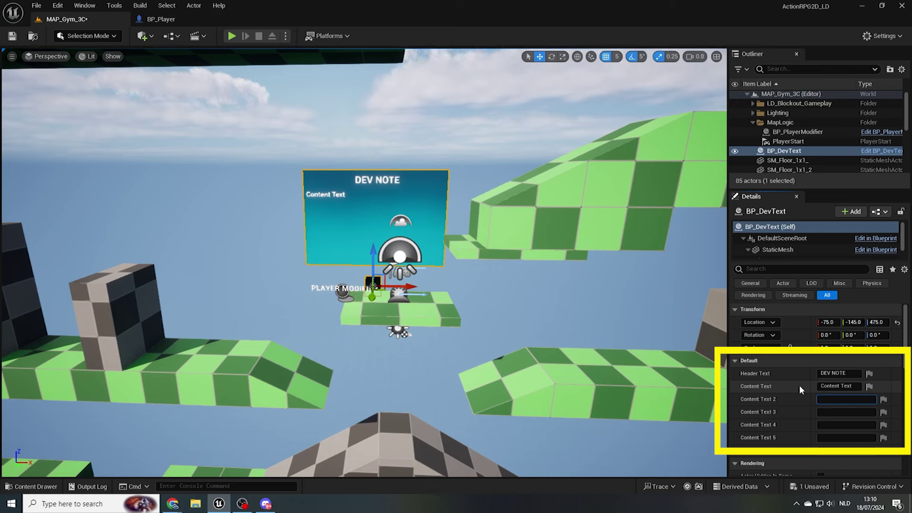
click(835, 373)
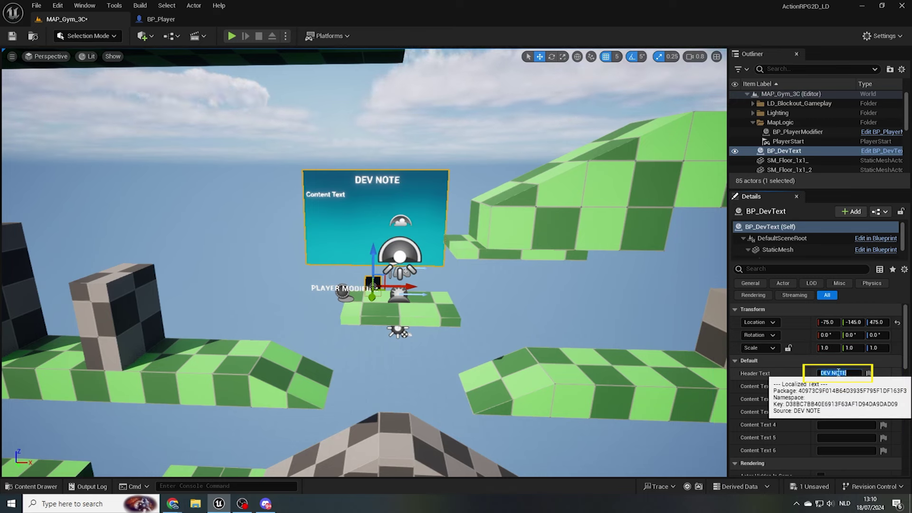
text(30)
click(836, 386)
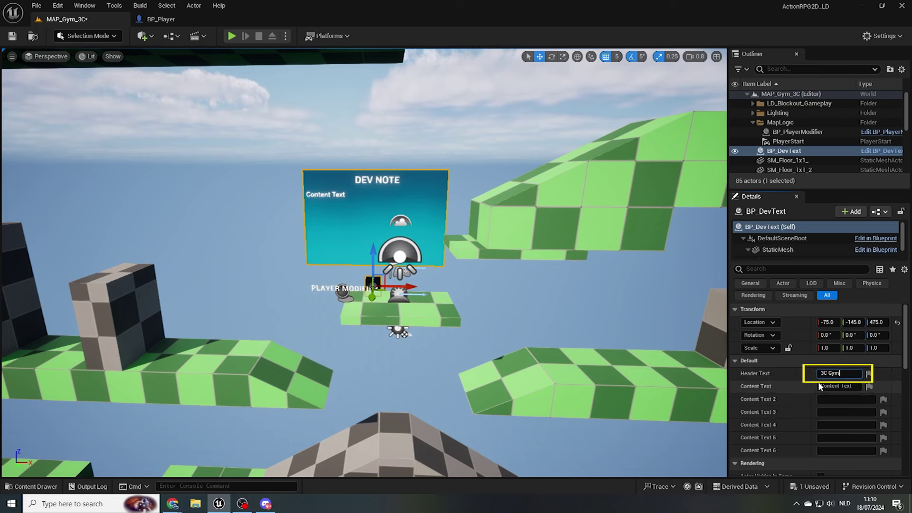
text(T)
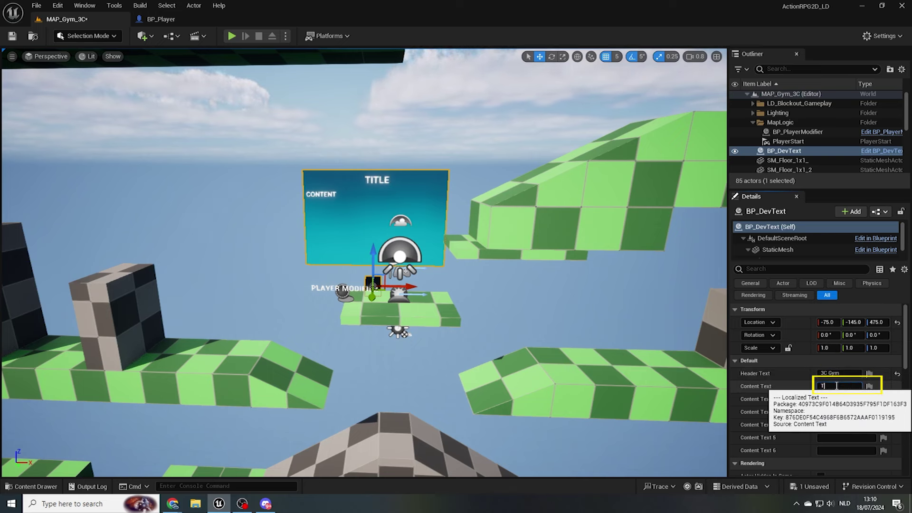
text(est character metrics in this le)
text(vel)
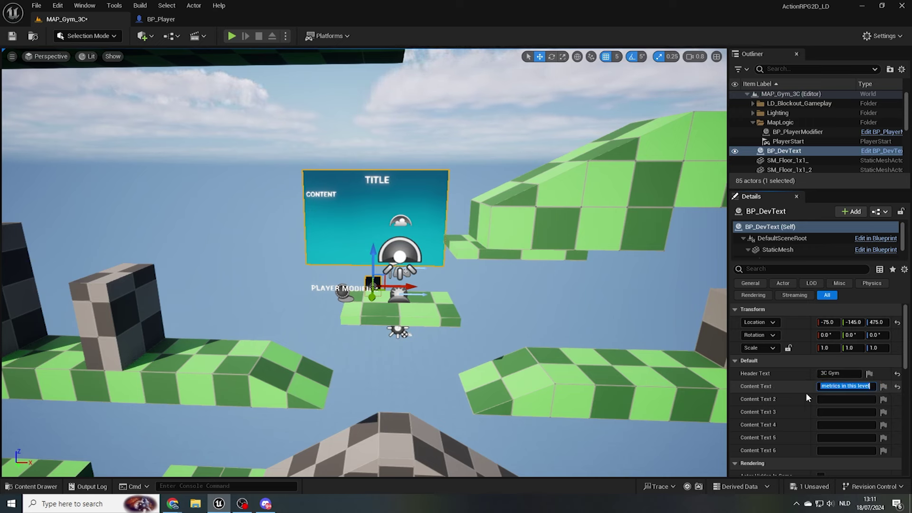
key(Return)
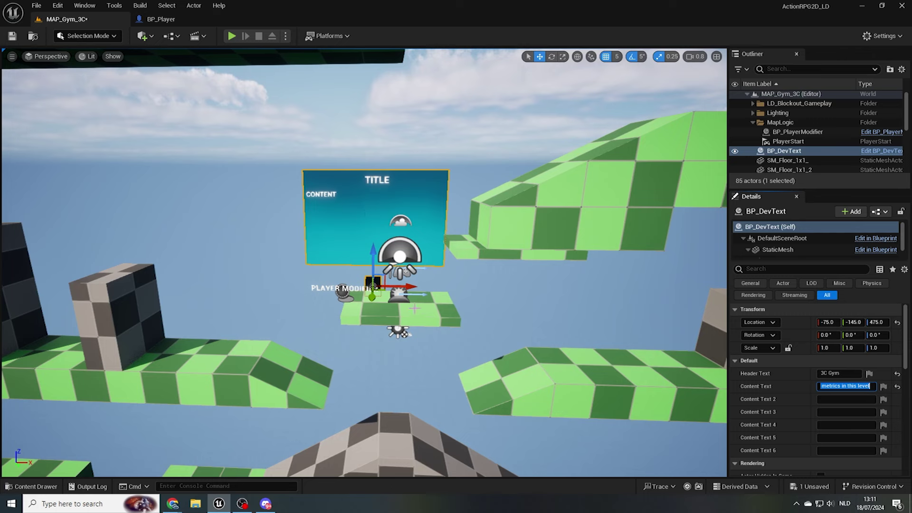
drag(404, 288, 411, 288)
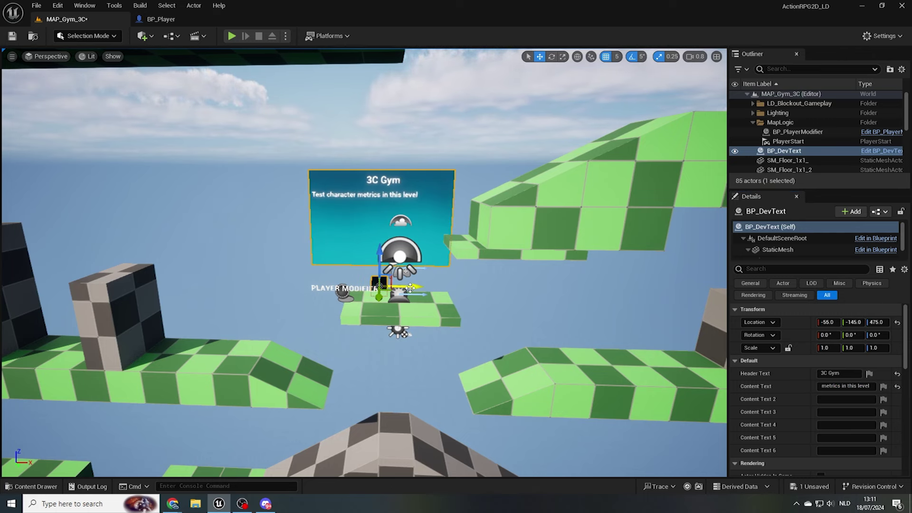
key(r)
click(835, 398)
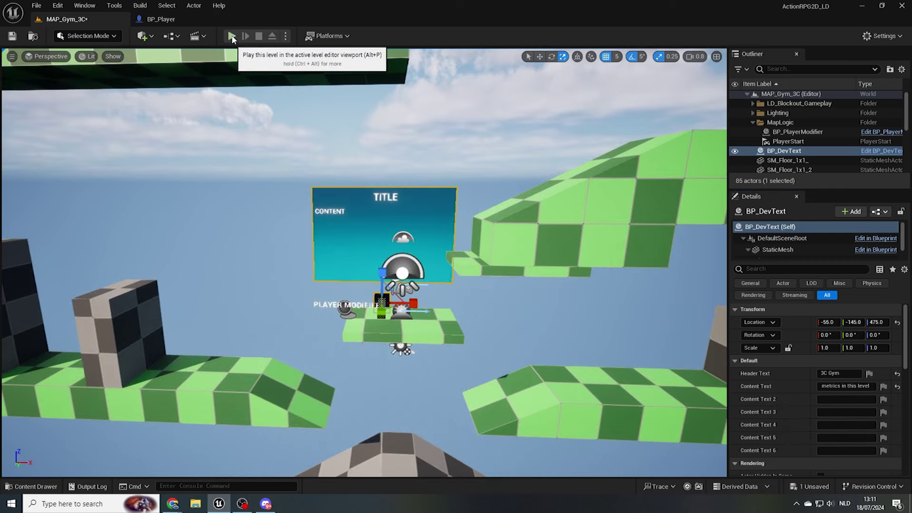
Playtest the level briefly, running the character along the start platform to check the 3C Gym note behind it.
click(232, 36)
key(d)
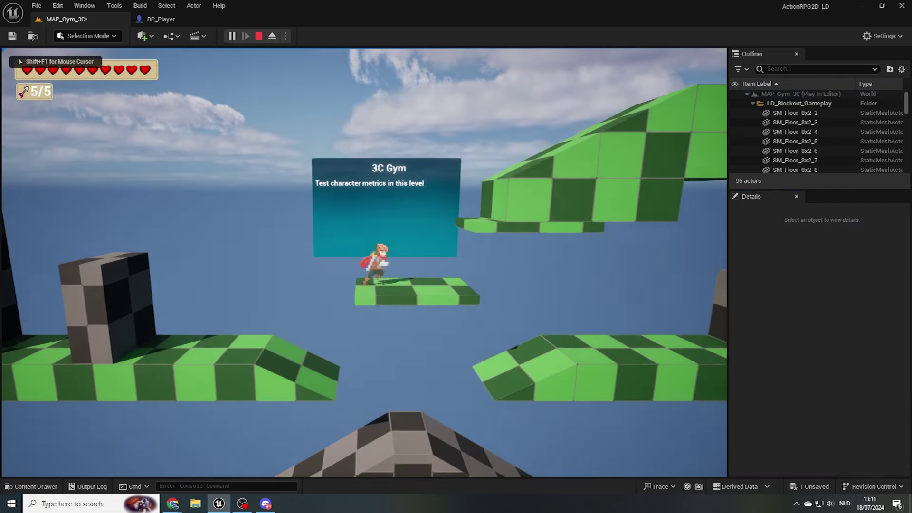
key(a)
key(d)
key(Escape)
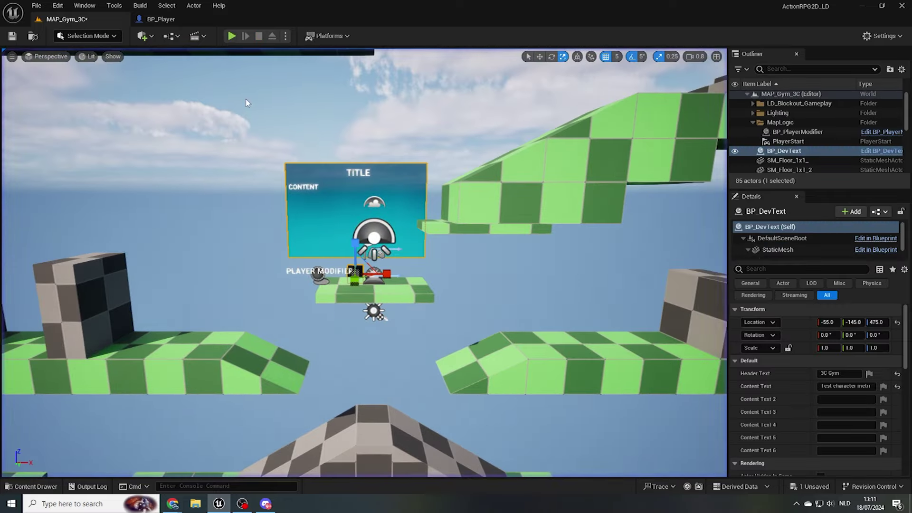
Duplicate the 3C Gym note and place the copy above the lower green path before the first grey block, at X 570, Z 190.
key(s)
key(d)
right_drag(491, 309, 490, 309)
key(w)
alt+drag(306, 274, 457, 276)
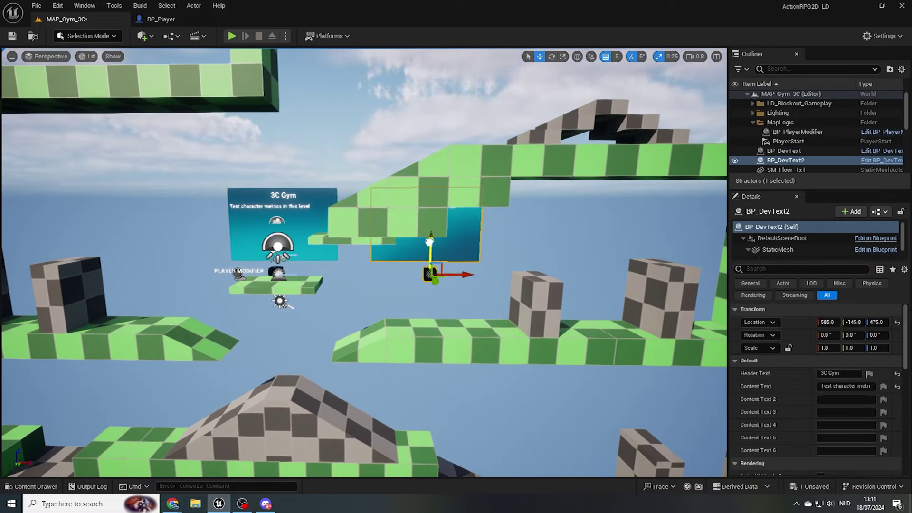
drag(430, 243, 426, 310)
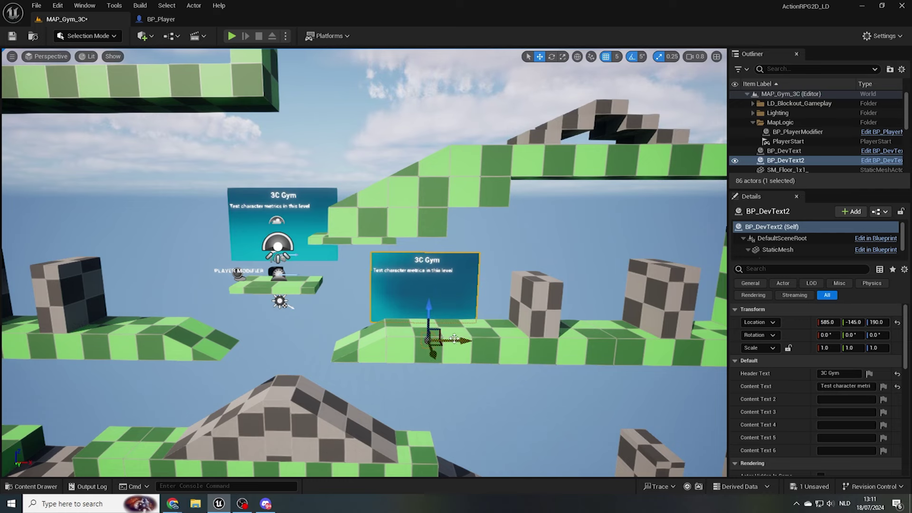
drag(455, 340, 451, 340)
Set the duplicated note's header to ">>Jump Height Margins" and reposition it to X 550, Z 170.
click(840, 374)
text(>>Jump)
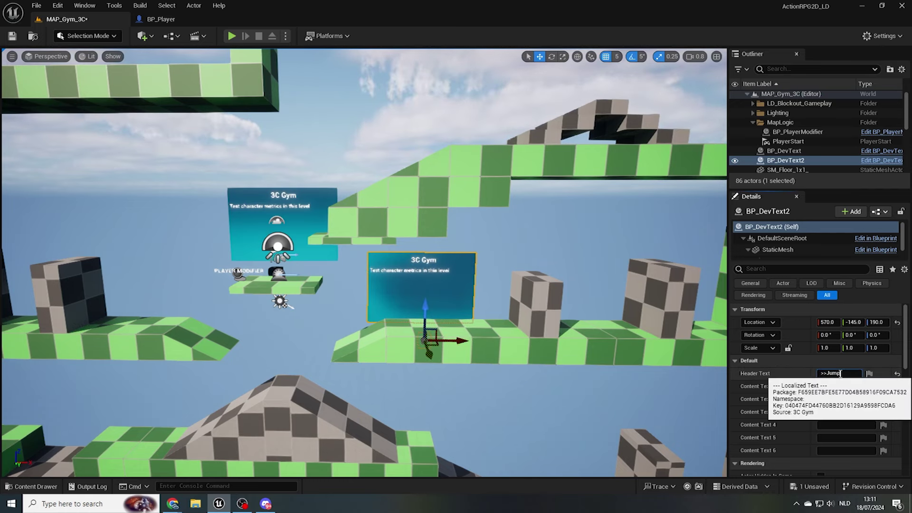
text( Height Margins)
right_drag(582, 268, 508, 319)
drag(477, 328, 471, 329)
drag(436, 297, 435, 303)
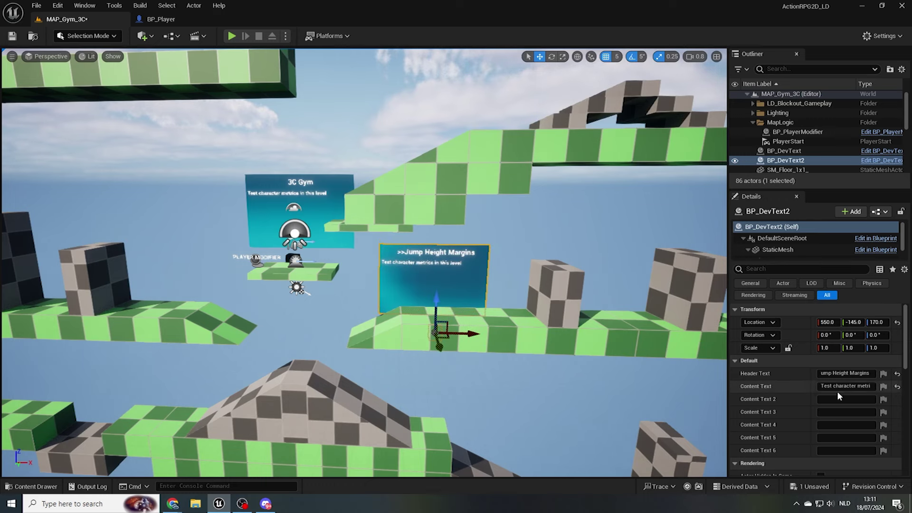
Clear the content text of the jump height note and shift it to X 565.
click(839, 396)
key(BackSpace)
drag(474, 334, 480, 334)
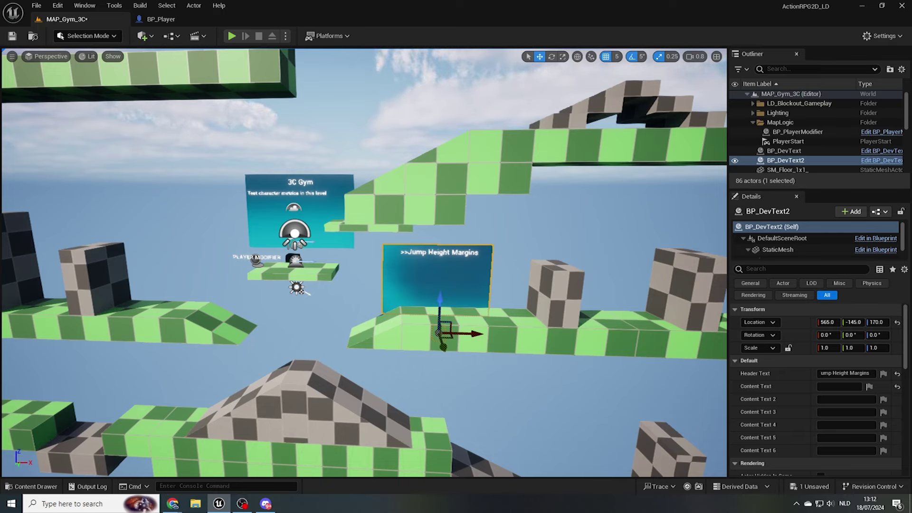
Add a Text Render Actor and move it in front of the first grey block's base, at X 935, Y 115, Z 330.
key(d)
mouse_move(528, 354)
right_down()
mouse_move(528, 309)
mouse_move(520, 361)
right_up()
key(w)
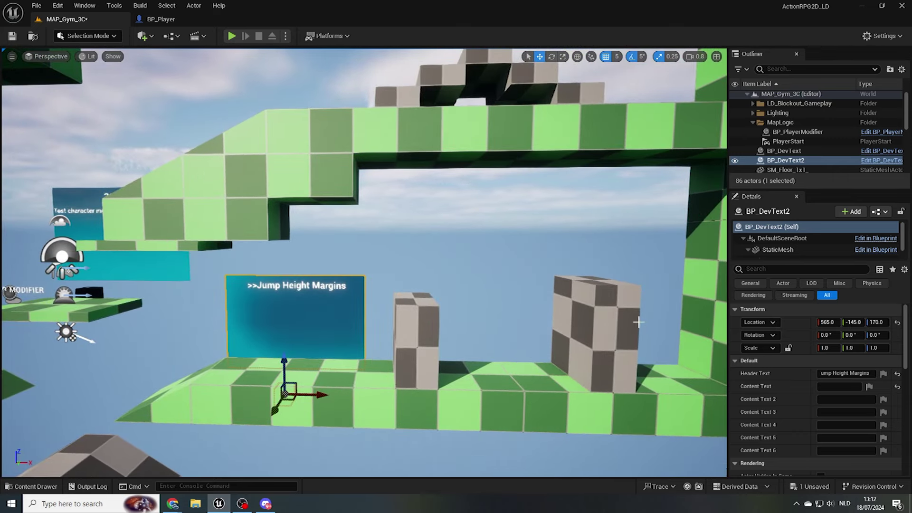
click(151, 38)
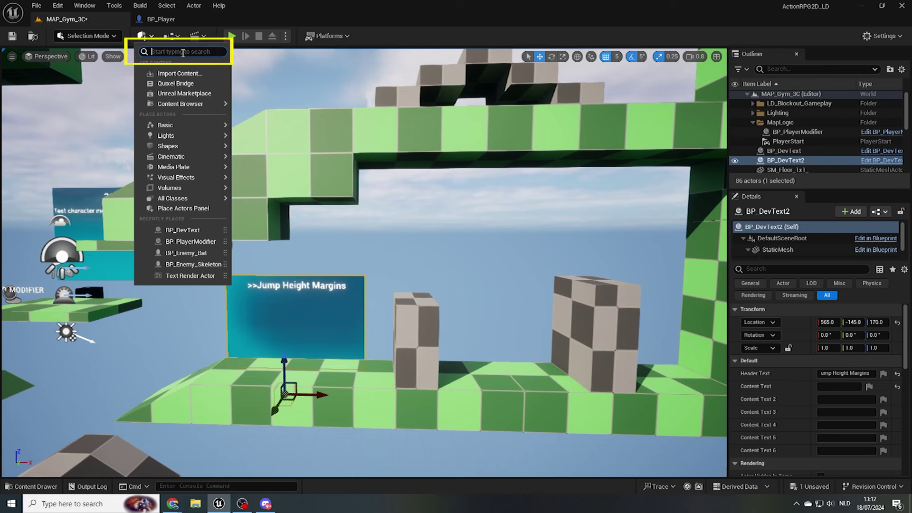
text(text)
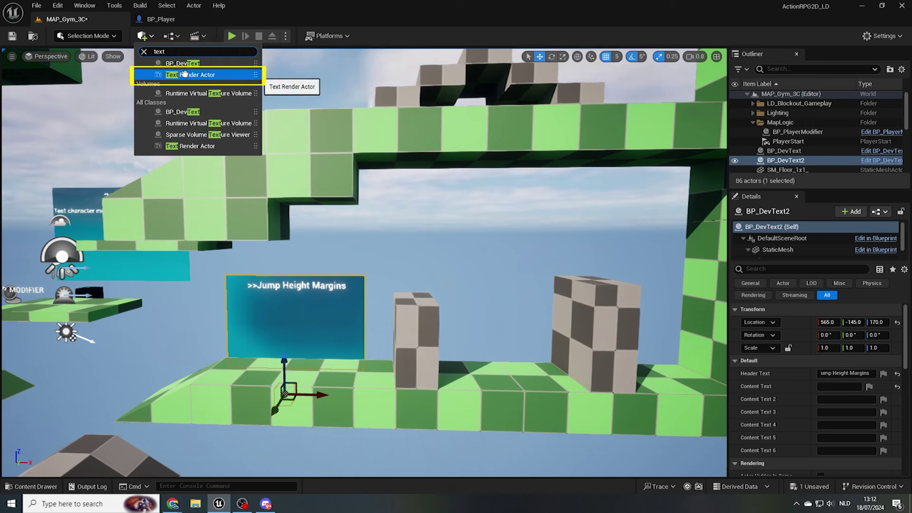
click(185, 75)
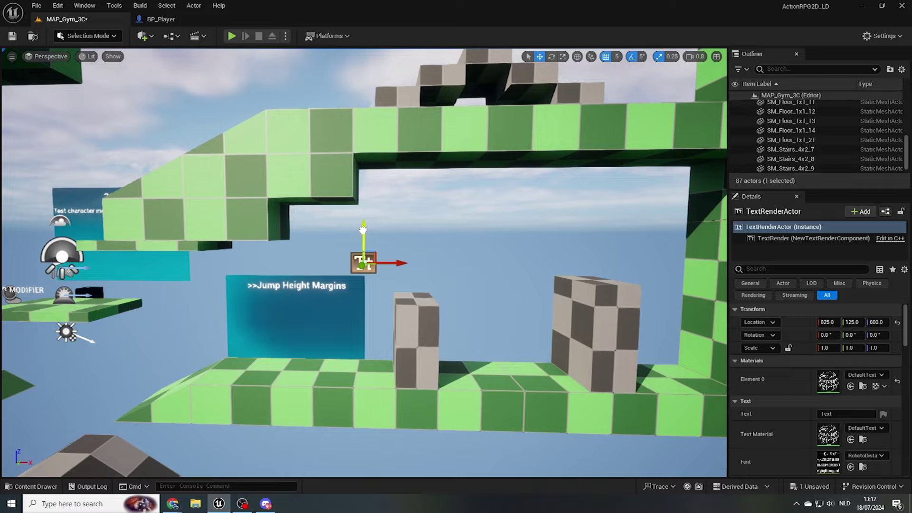
right_drag(404, 264, 342, 310)
drag(299, 296, 382, 322)
drag(407, 364, 394, 360)
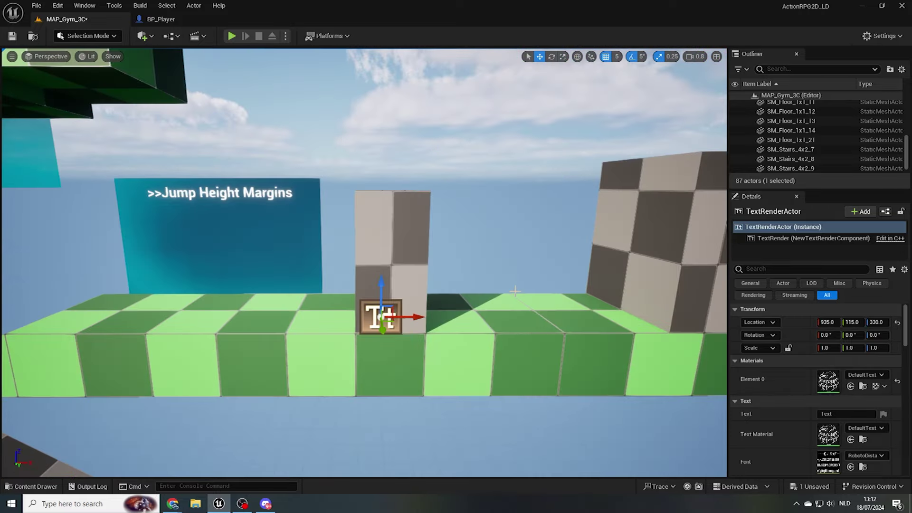
Rotate the text actor about 90° around Z so it faces the front of the path.
right_drag(516, 291, 437, 304)
key(e)
drag(424, 325, 492, 333)
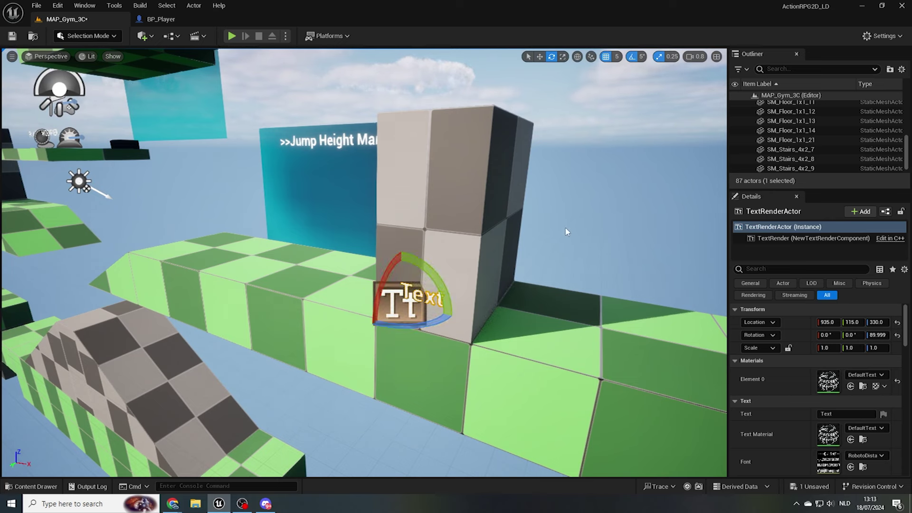
Check the first grey block's scale, and open the text actor's Text value for editing.
click(483, 199)
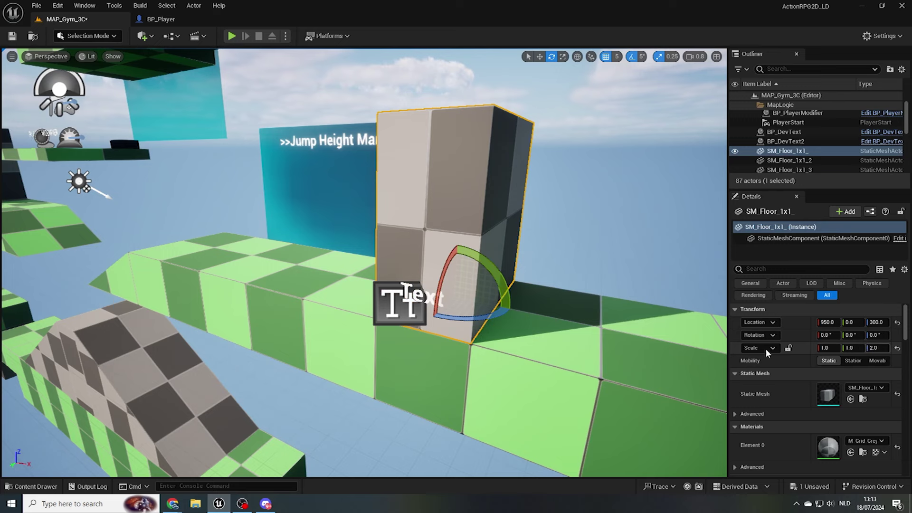
click(420, 294)
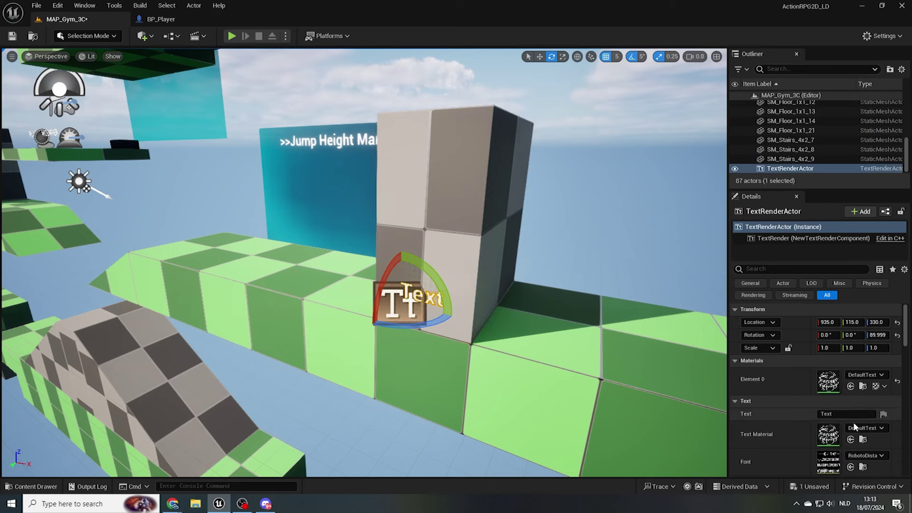
double_click(829, 412)
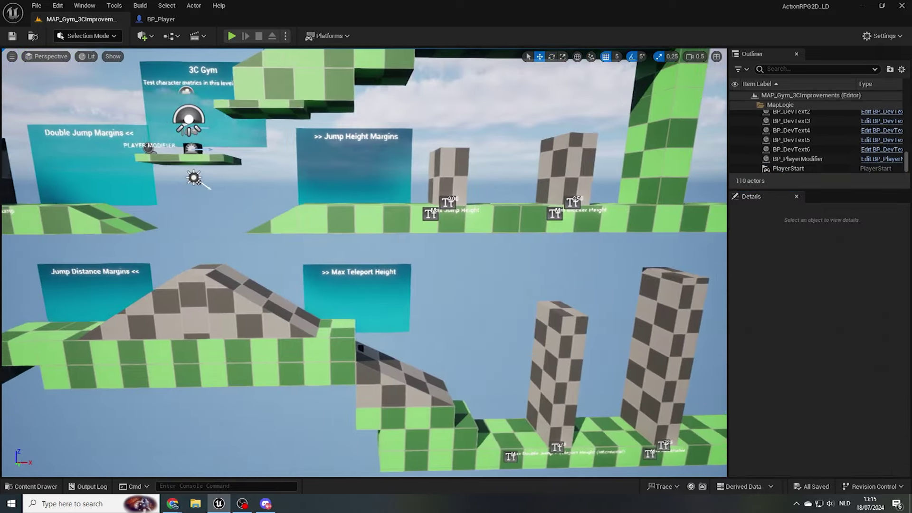
Playtest the MAP_Gym_3CImprovements level and test jumping the character against the 250-high block in the Double Jump Margins area.
key(a)
right_drag(540, 118, 540, 118)
scroll(540, 118, down, 4)
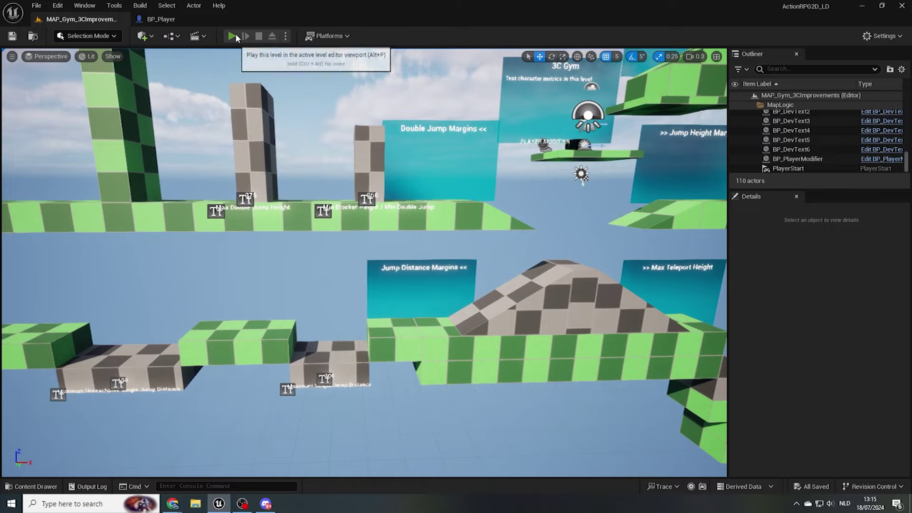
click(233, 36)
key(a)
key(d)
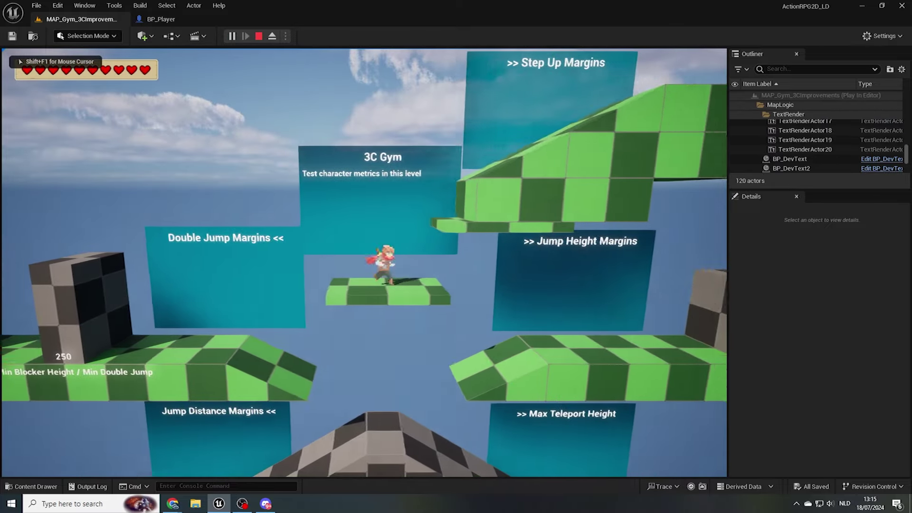
key(space)
key(a)
key(a)
key(space)
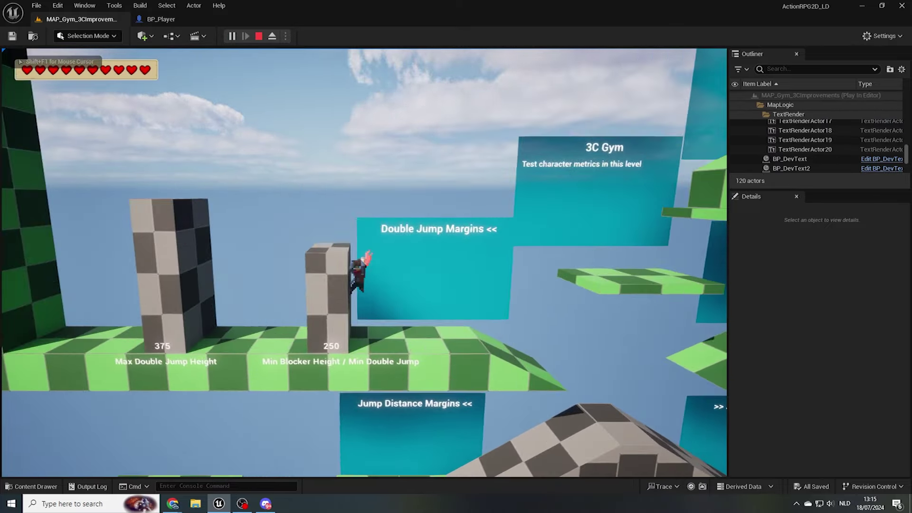
key(space)
Jump the character away from the 250-high block, drop to the Jump Distance Margins area and test a jump there.
key(d)
key(space)
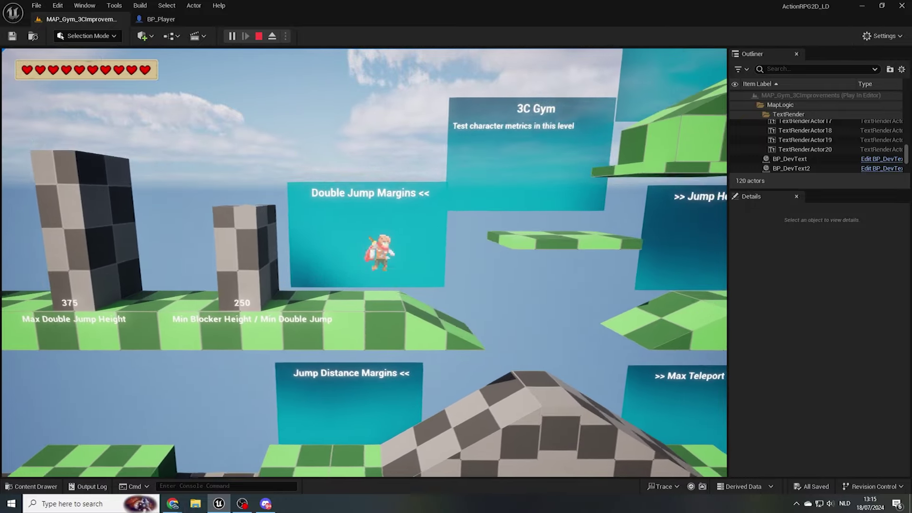
key(a)
key(a)
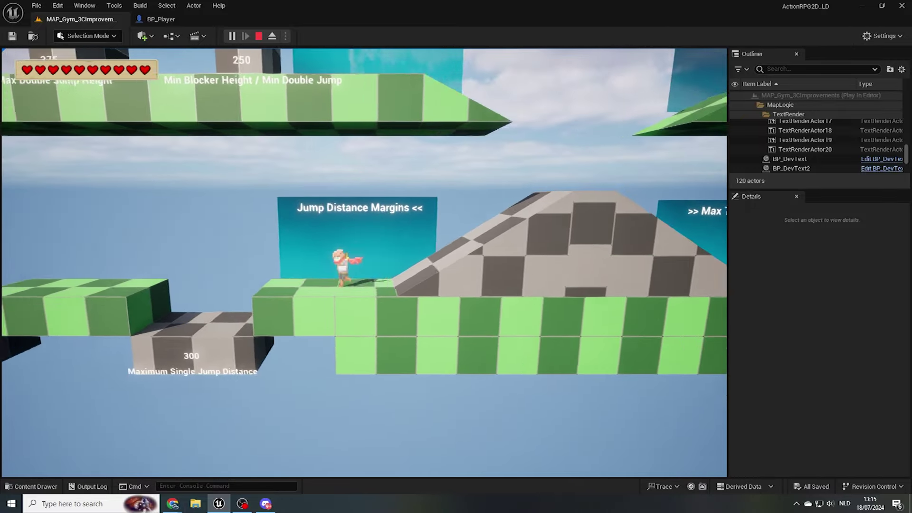
key(space)
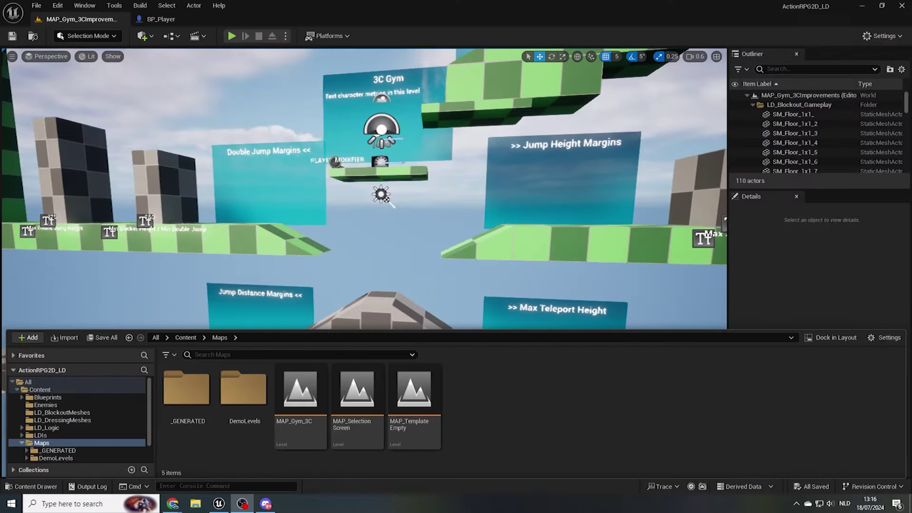
Duplicate the MAP_TemplateEmpty level in the Maps folder as MAP_Gym_Combat and save it.
right_click(416, 402)
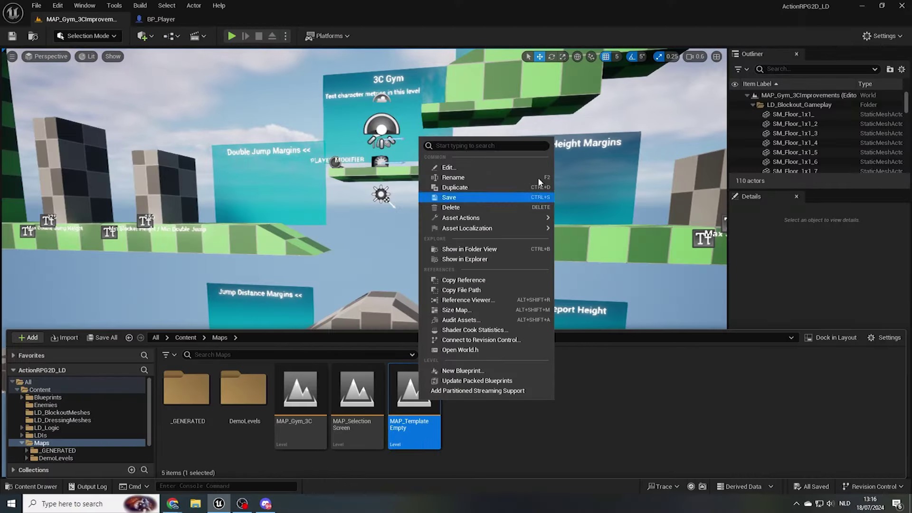
click(472, 187)
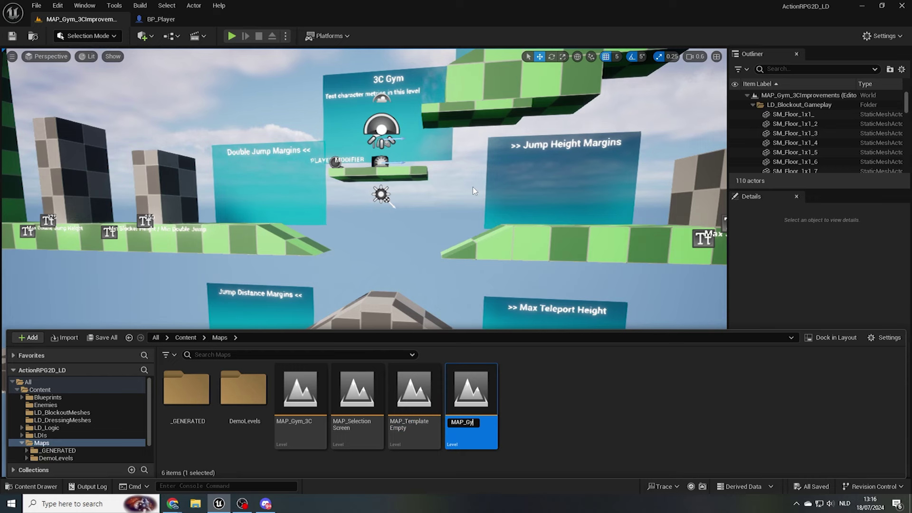
text(MAP_Gym_Combat)
key(Return)
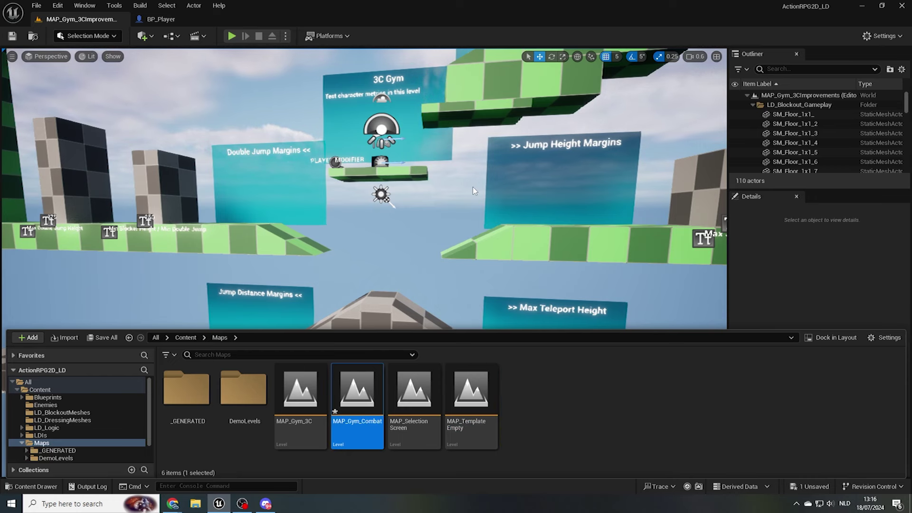
key(ctrl+s)
click(485, 359)
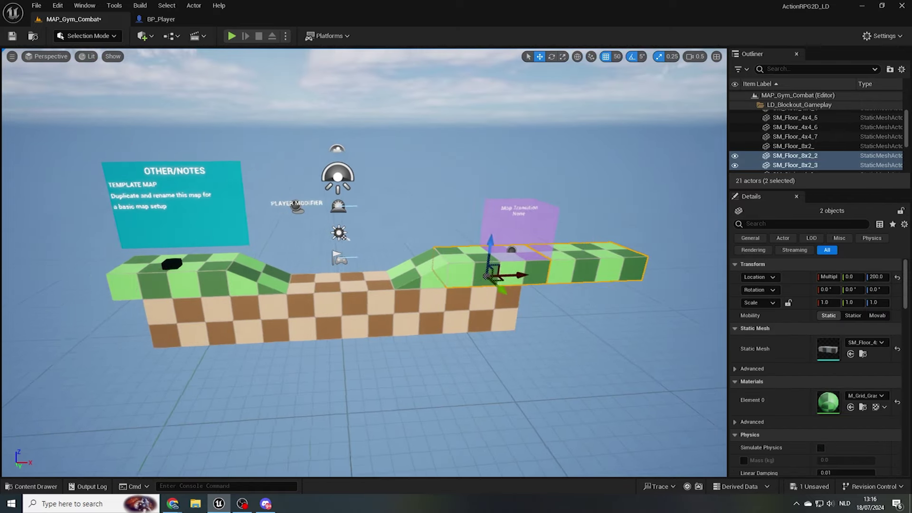
Extend the gym platform along the X axis with duplicated green and dirt floor blocks, and delete the purple Map Transition actor.
drag(498, 264, 703, 259)
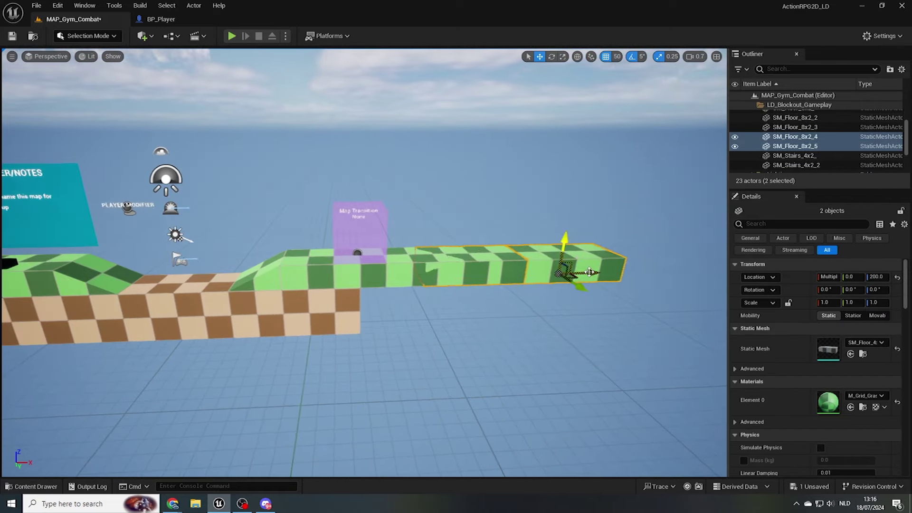
drag(256, 318, 504, 323)
alt+drag(504, 323, 675, 318)
click(641, 305)
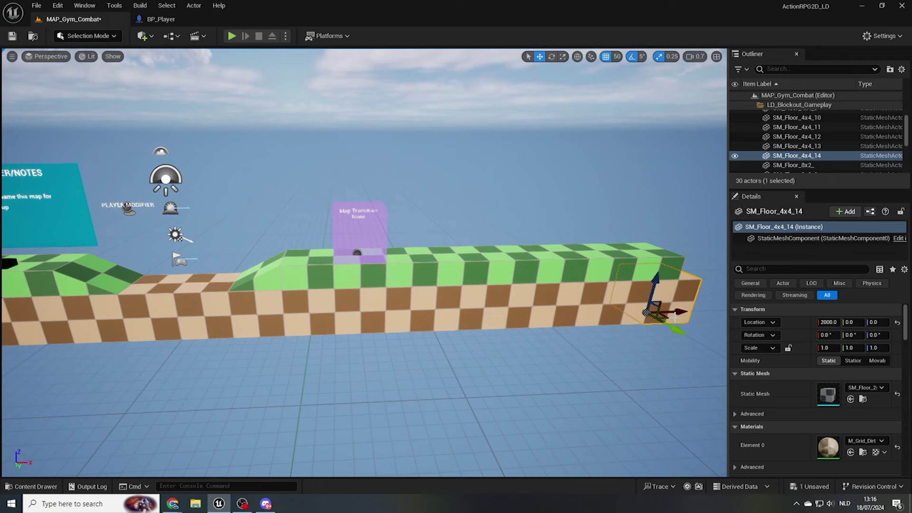
key(Delete)
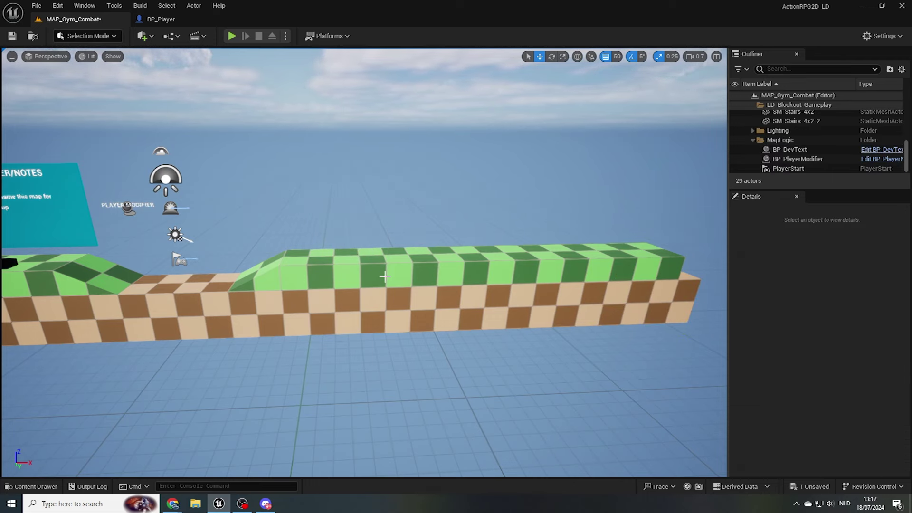
Place a BP_Enemy_Skeleton from the Enemies folder on the green floor at about 700, 0, 362.
key(ctrl+space)
click(186, 338)
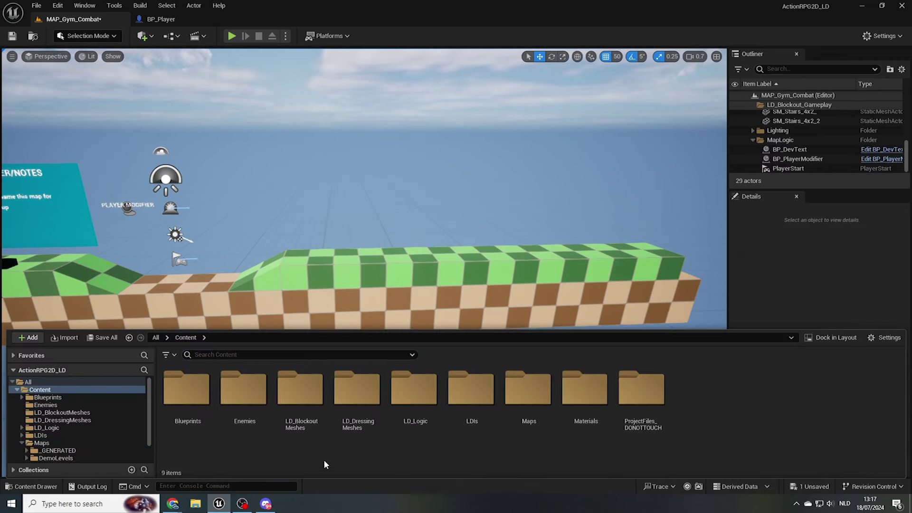
click(249, 408)
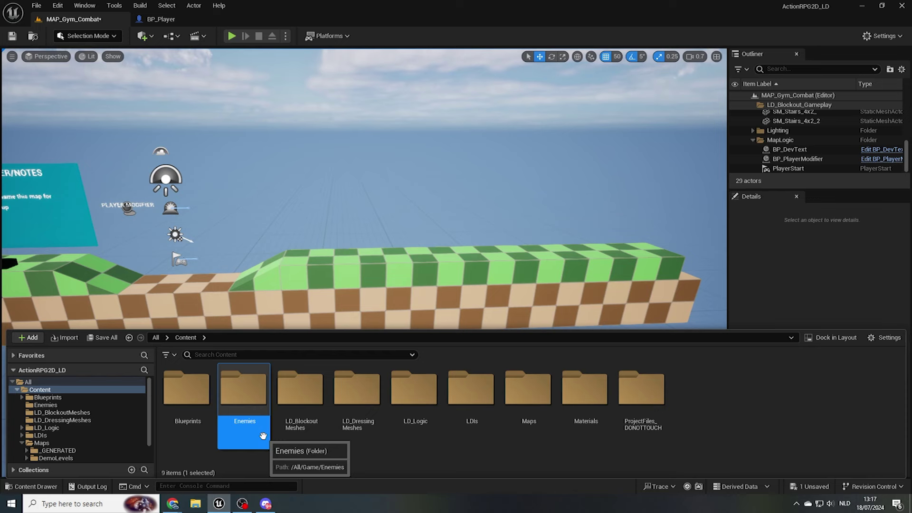
double_click(260, 389)
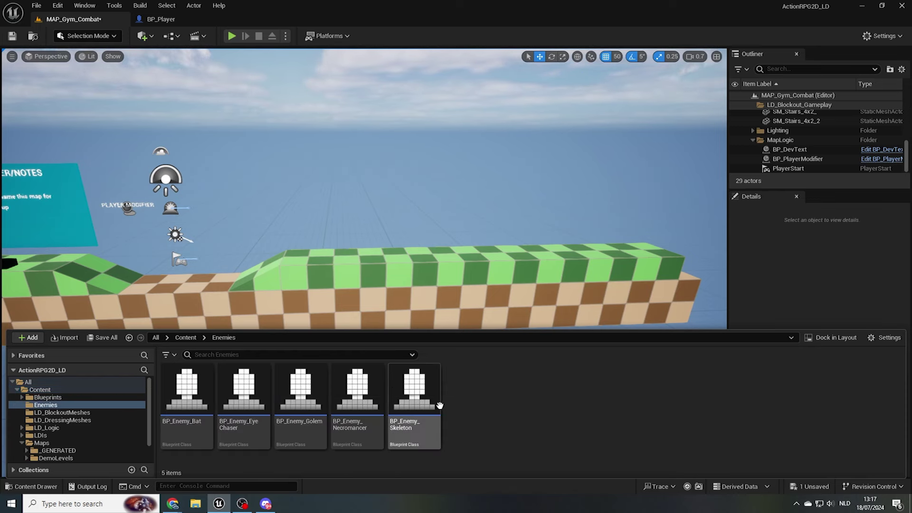
drag(416, 399, 361, 258)
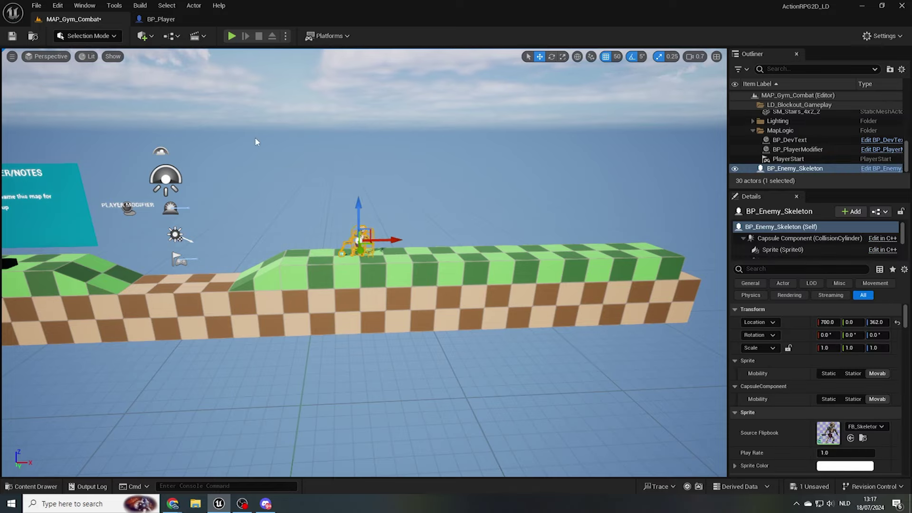
Playtest the combat gym and run and jump the character towards the skeleton.
click(231, 36)
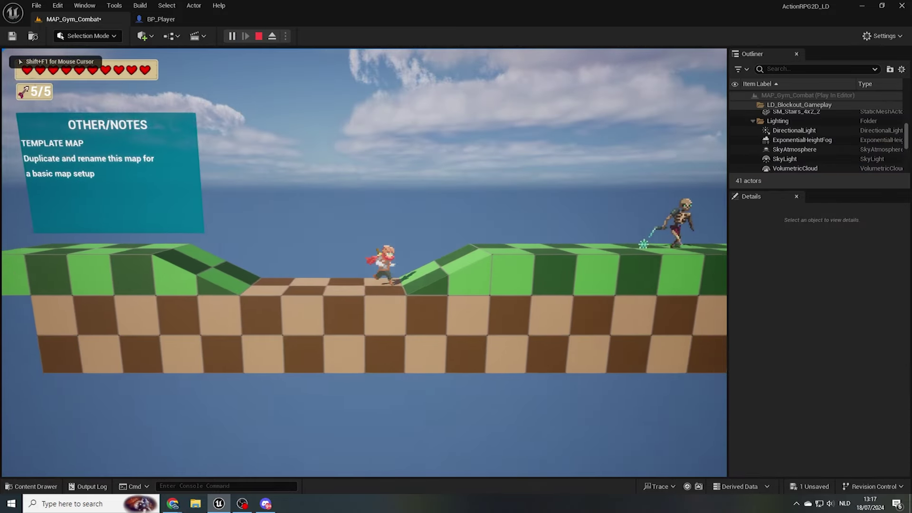
key(d)
key(space)
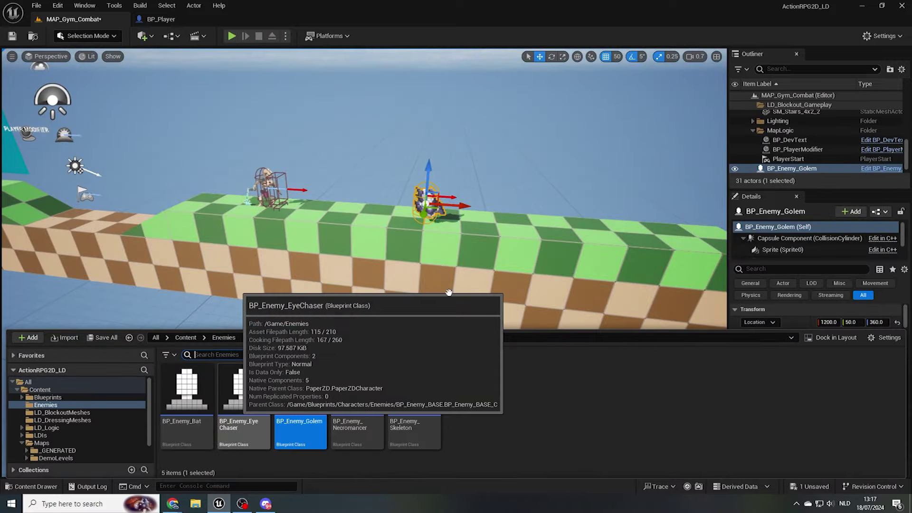
Place BP_Enemy_EyeChaser at about X 1400 on the green floor beyond the golem, and BP_Enemy_Necromancer farther along.
drag(485, 256, 498, 224)
key(ctrl+space)
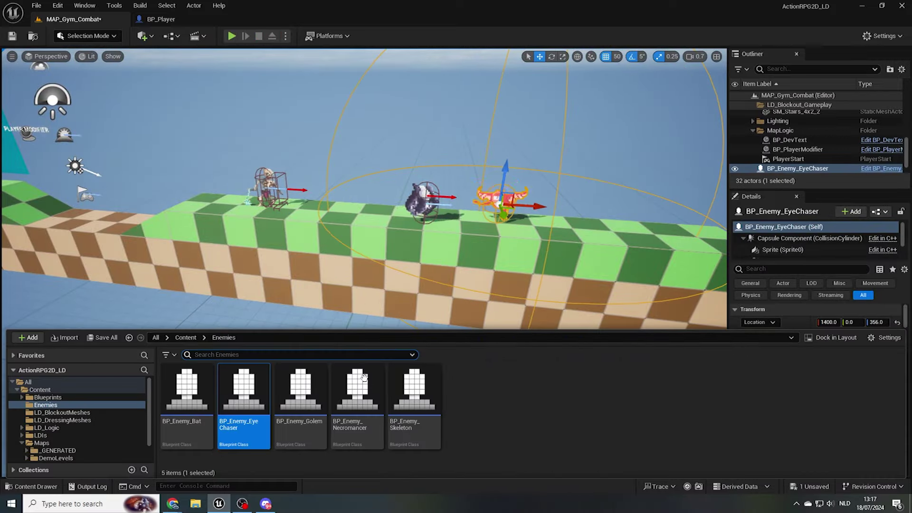
drag(363, 377, 595, 231)
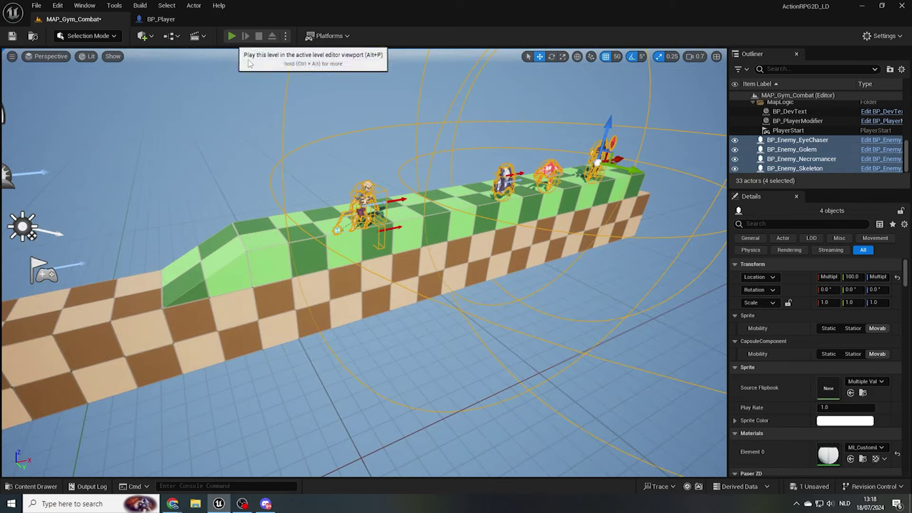
Playtest the level with all four enemies, jumping the character past the skeleton, golem and eye chaser and turning back.
click(232, 36)
key(d)
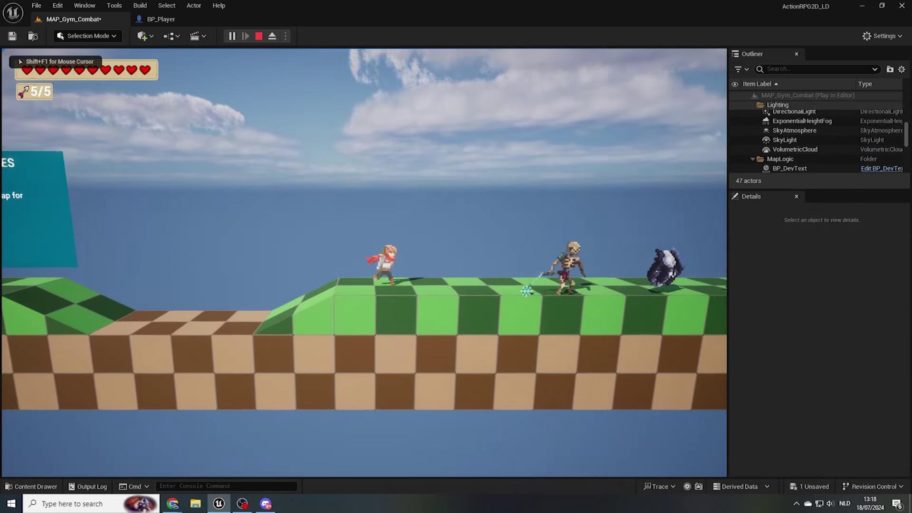
key(d)
key(space)
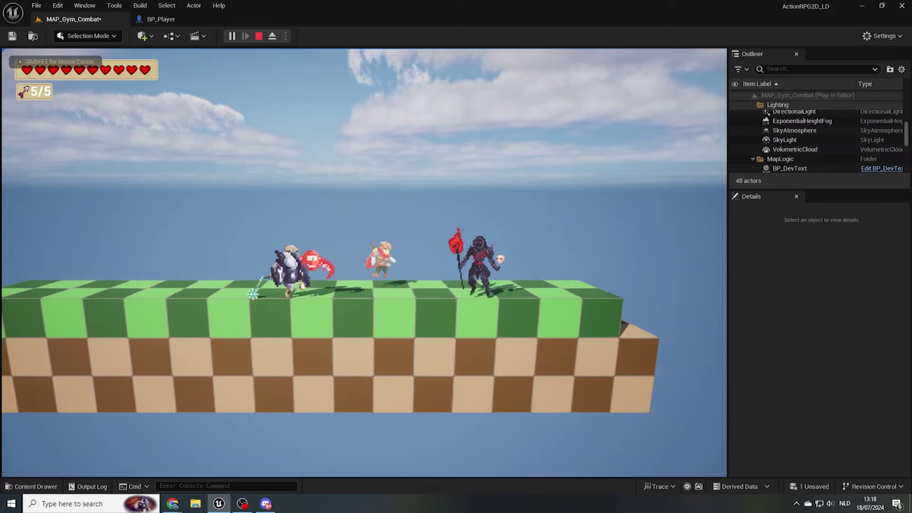
key(space)
key(a)
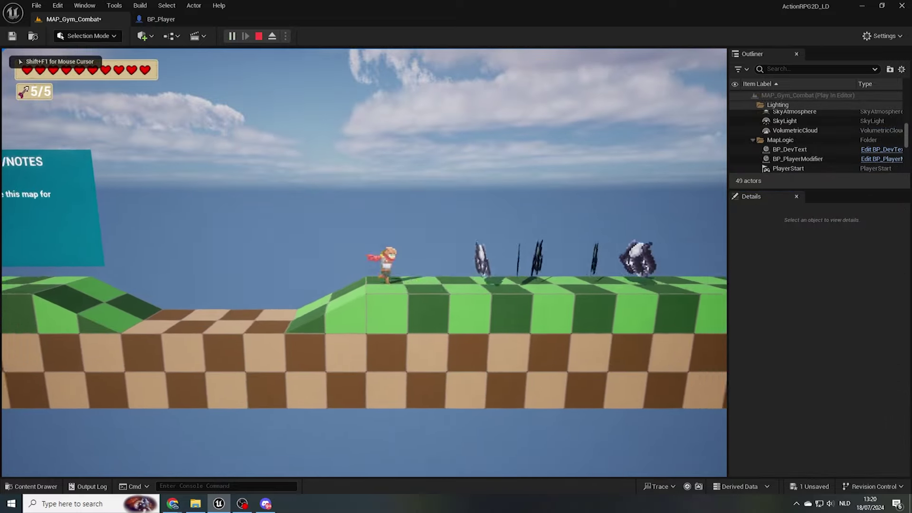
Move the playtest character towards the row of golems, jump at their attacks and retreat.
key(d)
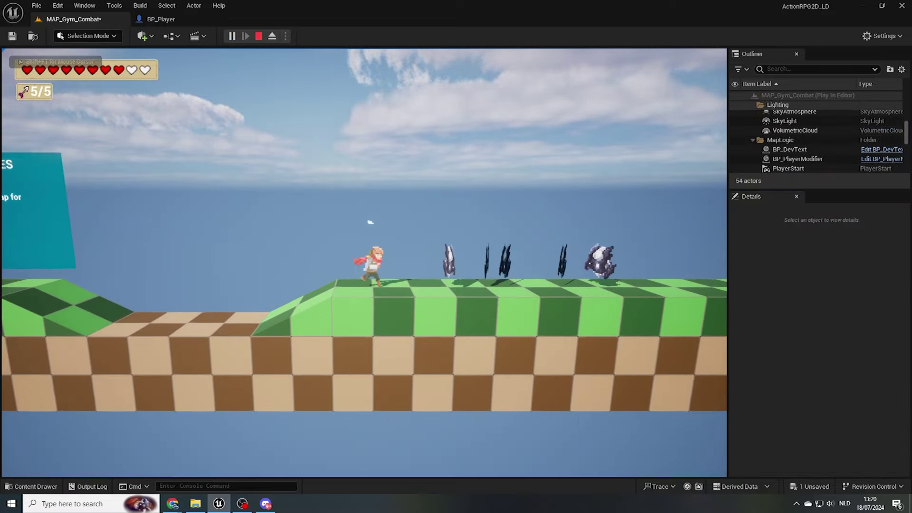
key(space)
key(a)
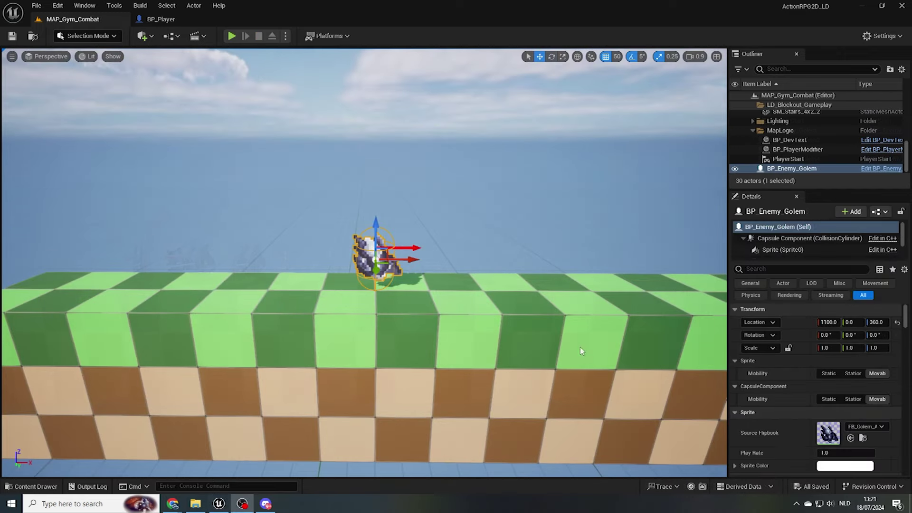
Set the golem's Initial Attack Delay to 1.0, and duplicate it along the floor into two more golems with delays of 2.0 and 3.
right_drag(554, 364, 552, 373)
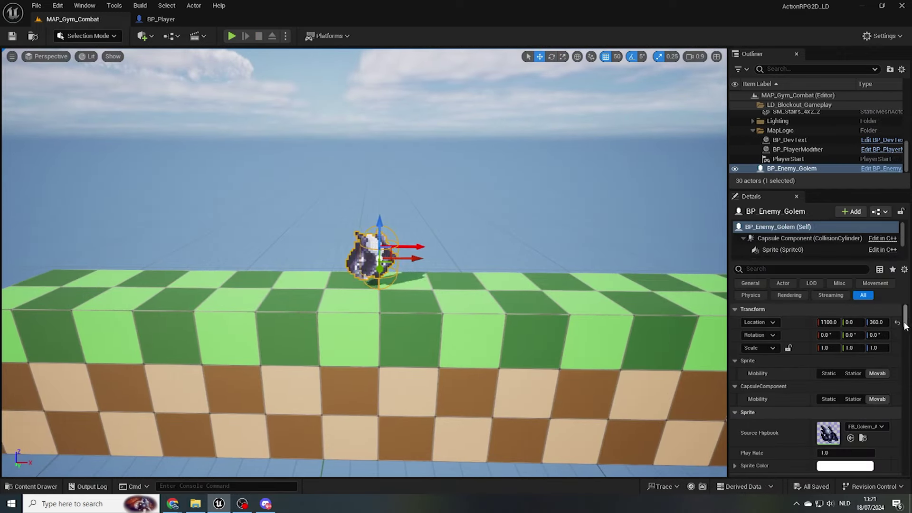
scroll(908, 319, down, 5)
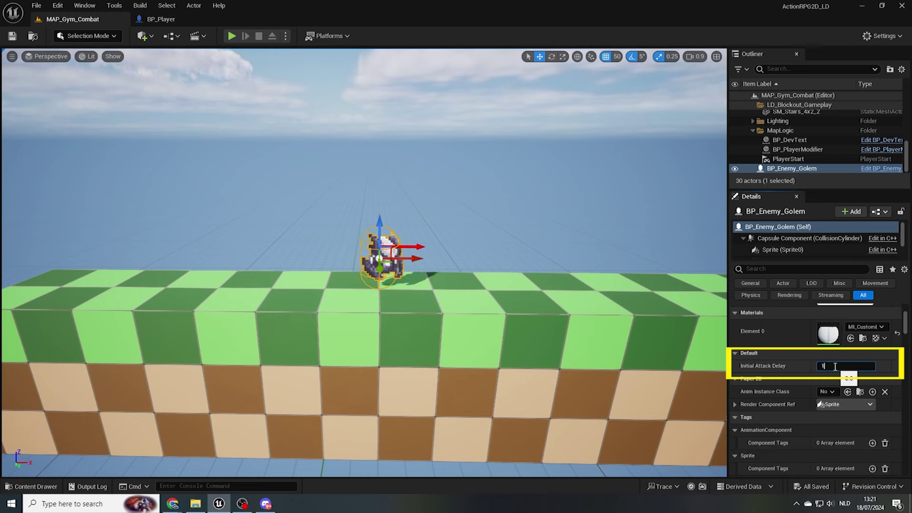
right_drag(521, 314, 530, 331)
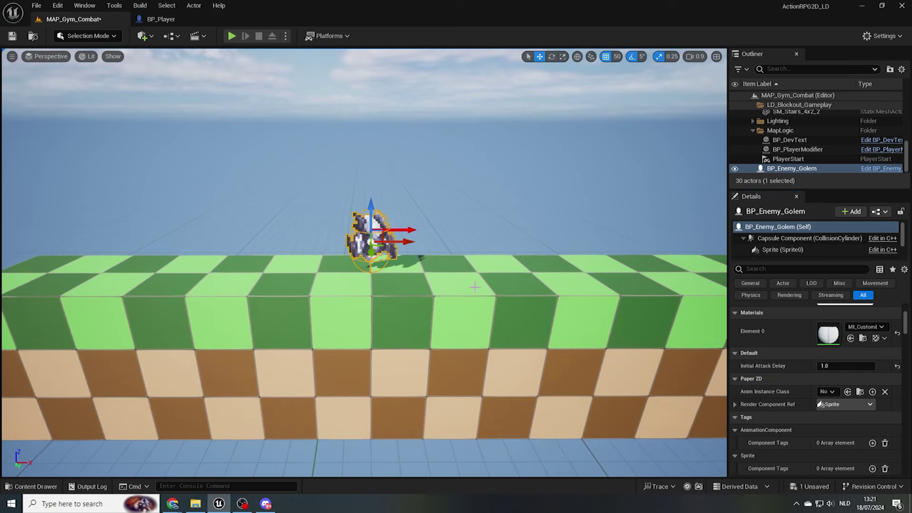
key(ctrl+d)
click(842, 365)
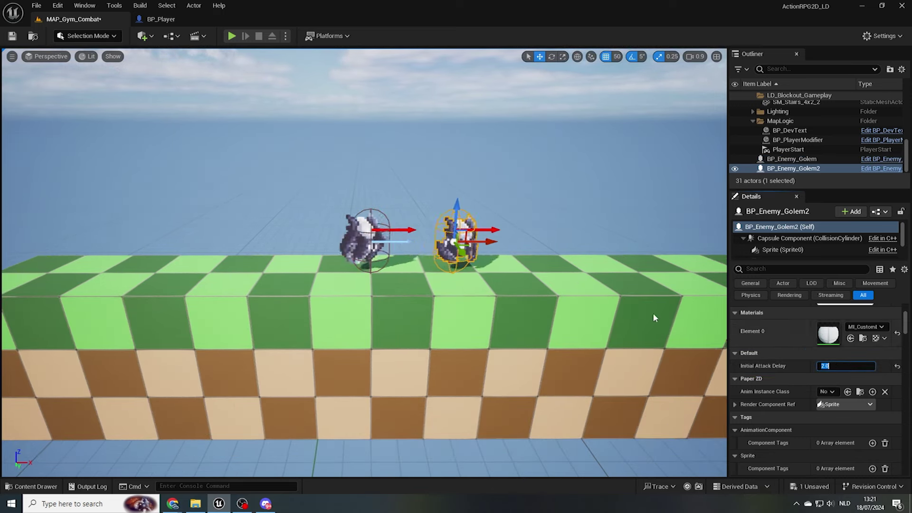
text(2)
right_drag(454, 292, 462, 281)
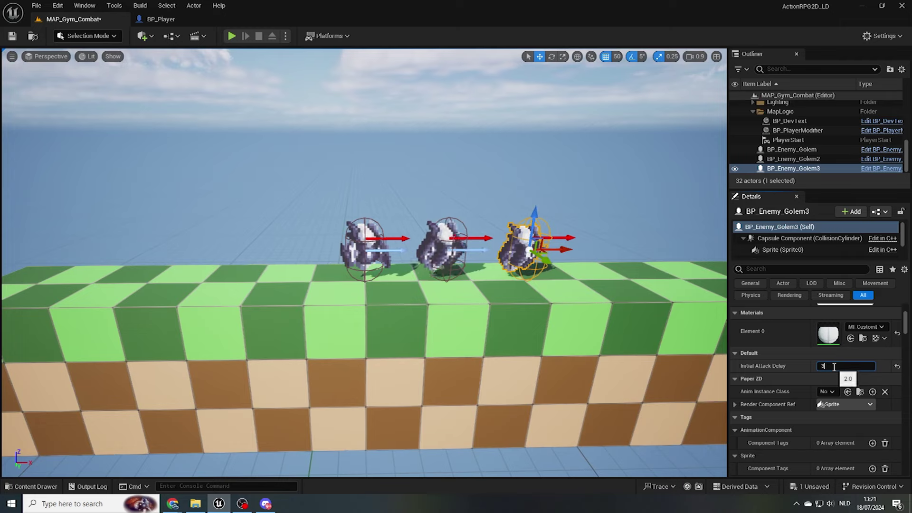
Playtest the staggered attacks by moving the character towards the three golems.
key(alt+p)
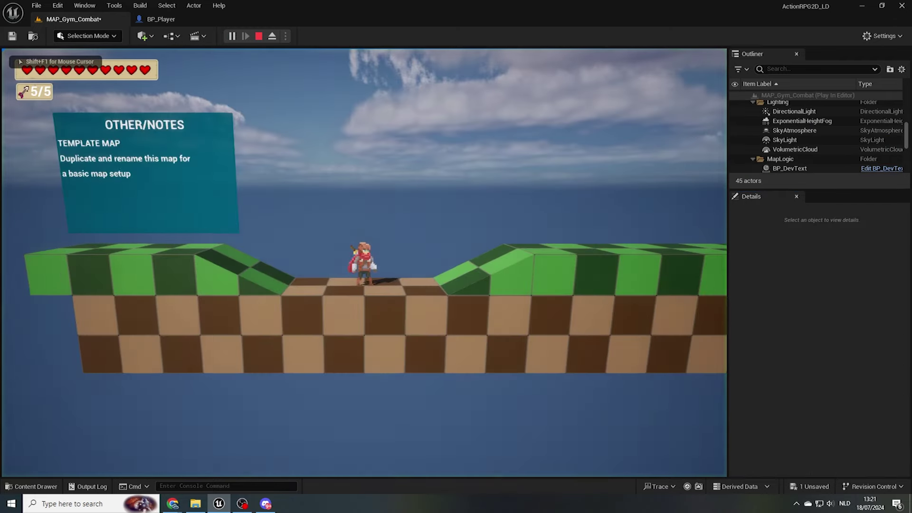
key(d)
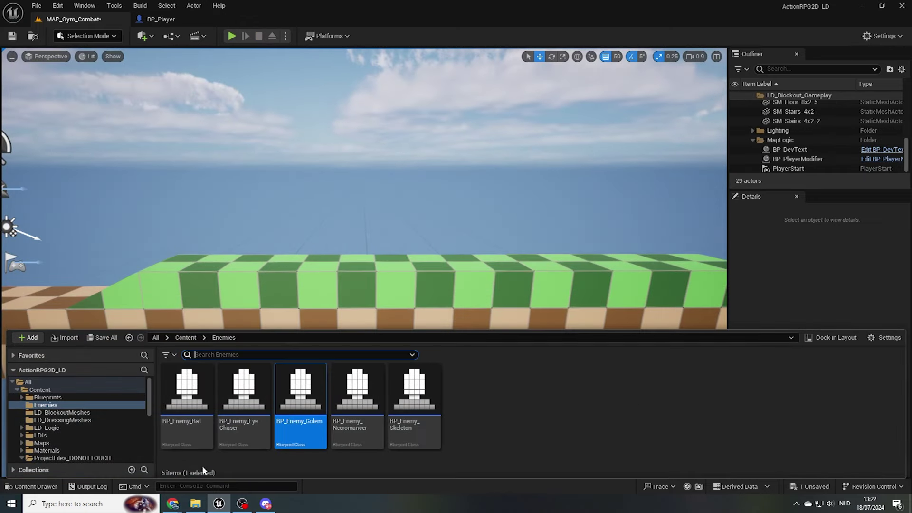
Place a BP_Enemy_Bat above the green floor with a Patrol Rate of 3.0, and playtest its patrol.
drag(185, 413, 376, 261)
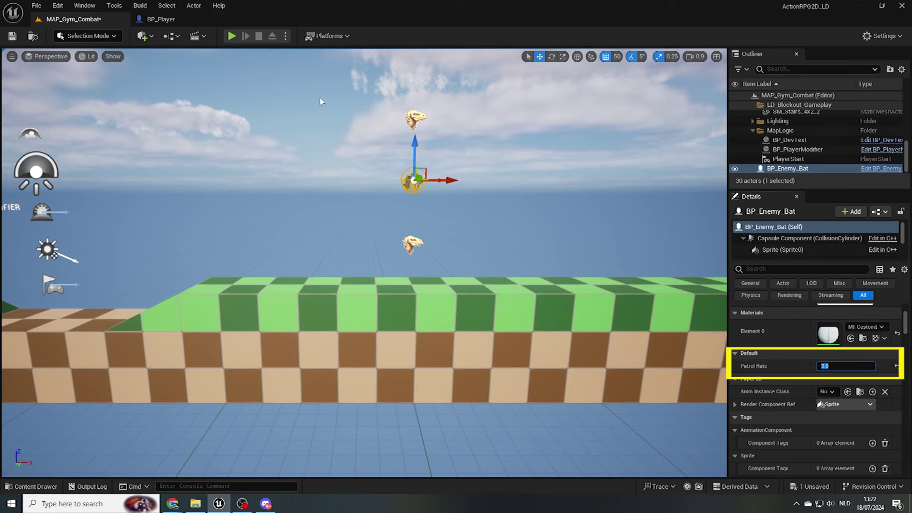
click(235, 37)
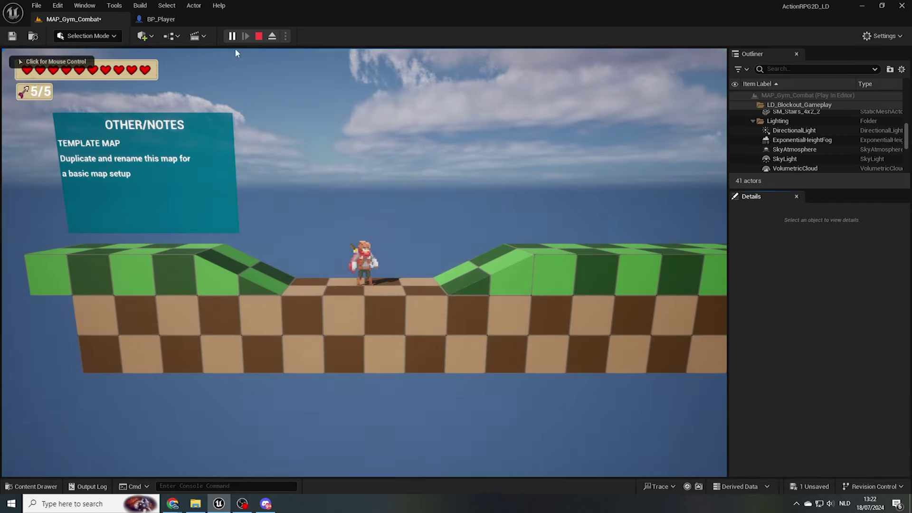
key(d)
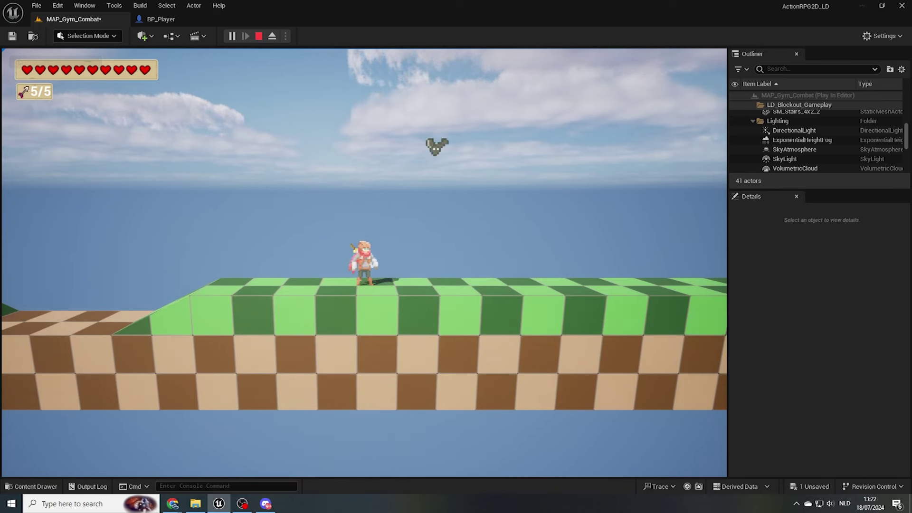
key(Escape)
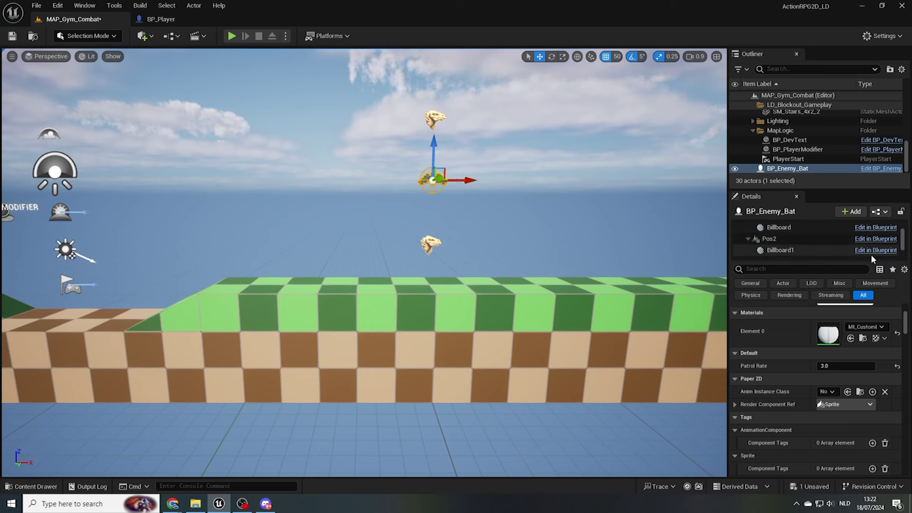
Spread the bat's patrol points apart, moving Pos1 towards the level start and Pos2 towards the far end of the platform.
drag(869, 261, 864, 297)
drag(903, 262, 904, 253)
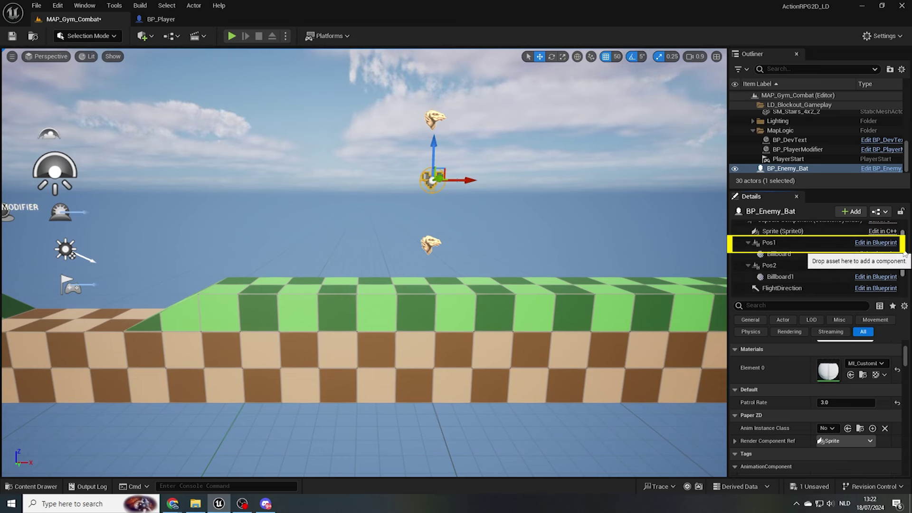
click(803, 243)
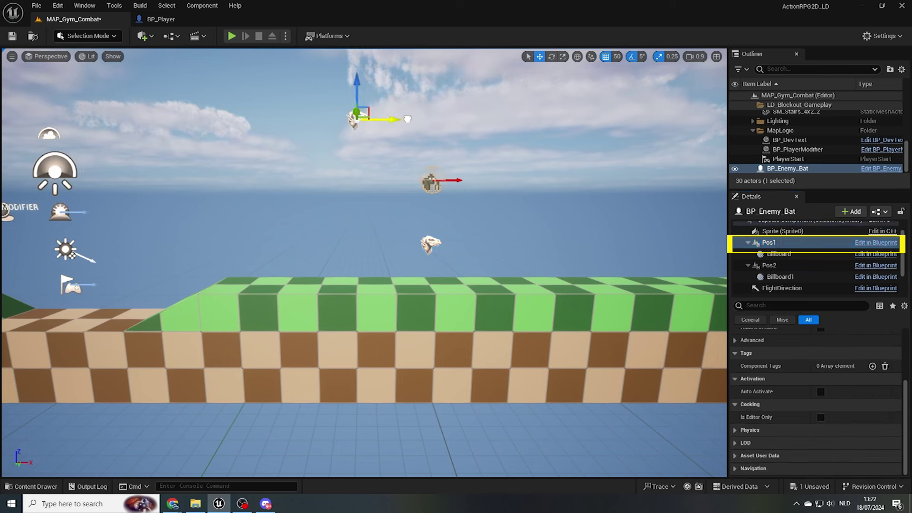
click(789, 265)
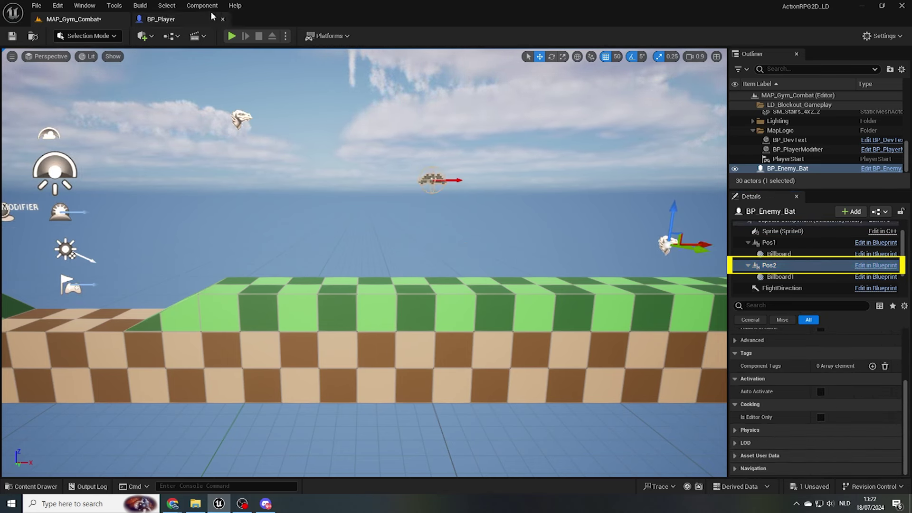
Playtest the bat's widened patrol route by moving the character towards it, and end the playtest.
click(231, 35)
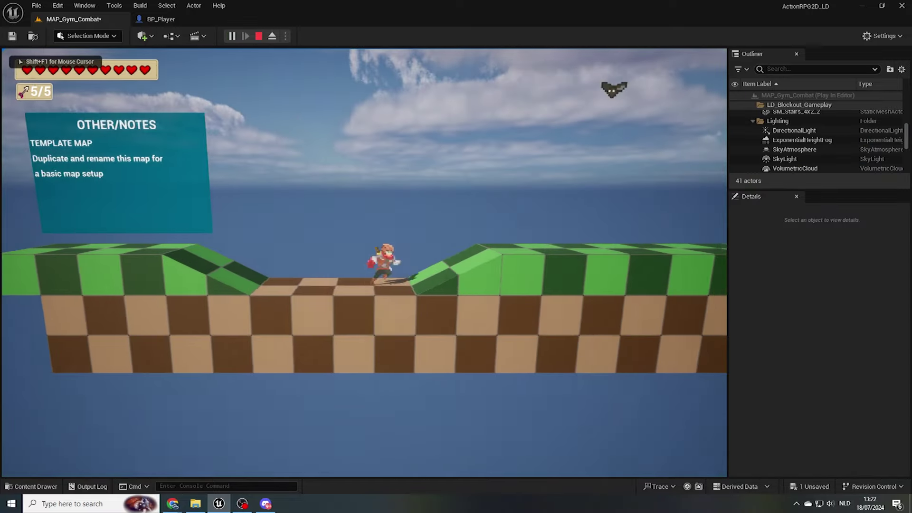
key(d)
key(Escape)
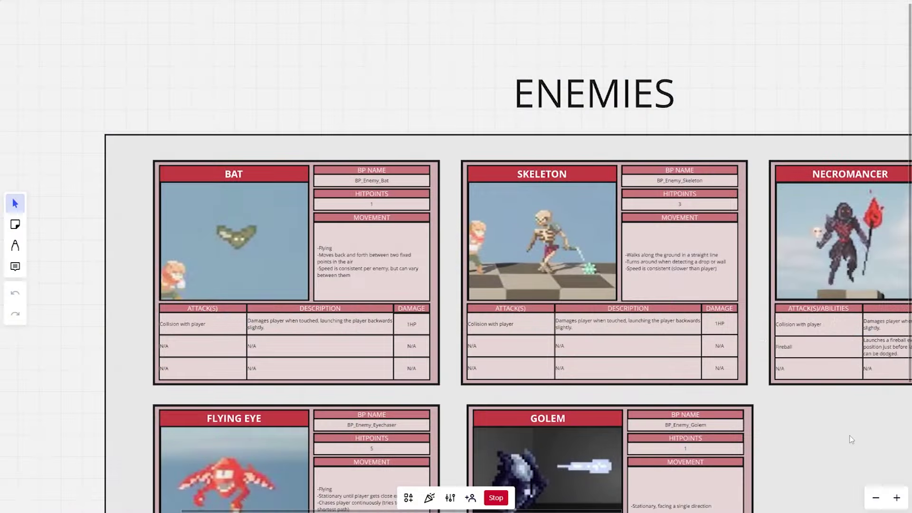
Switch to the online whiteboard and examine the ENEMIES cards from Bat to Necromancer, continuing to the neighbouring player section.
drag(850, 436, 785, 343)
drag(819, 318, 544, 377)
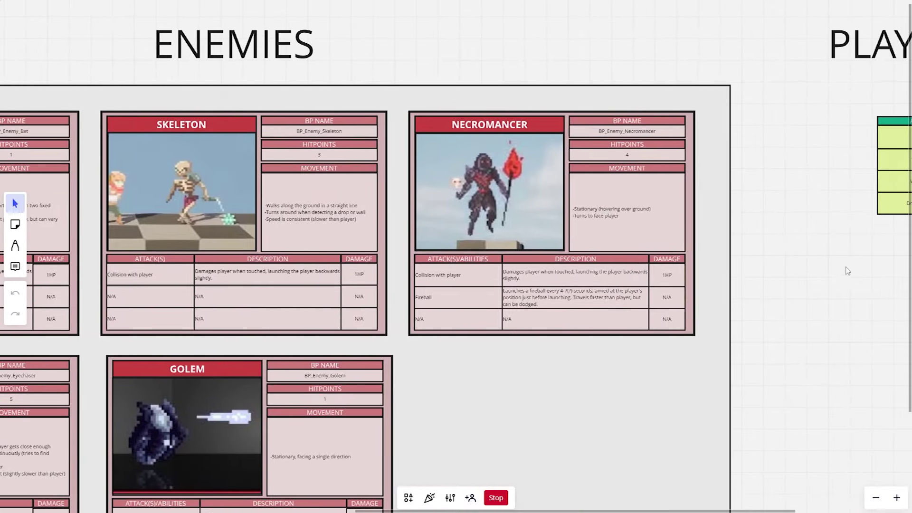
drag(854, 266, 426, 314)
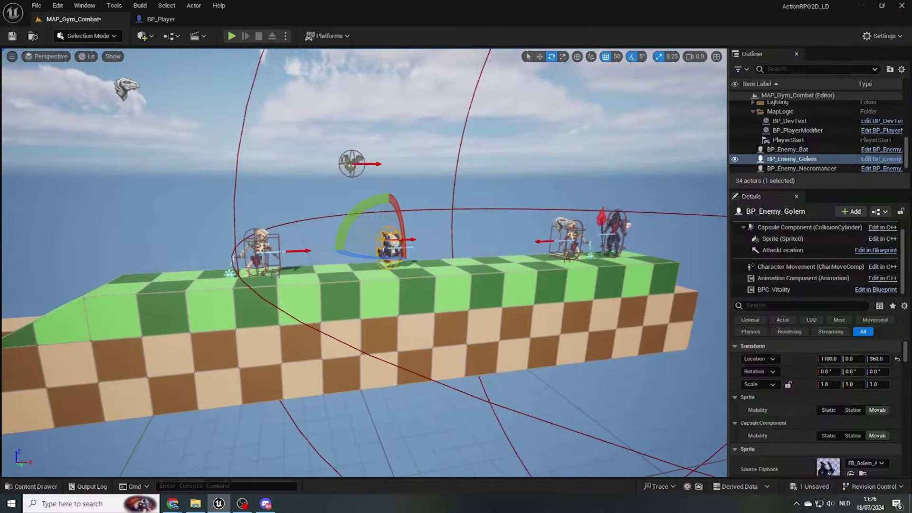
Place a second BP_Enemy_Golem on the green floor between the existing golem and the far skeleton.
key(ctrl+b)
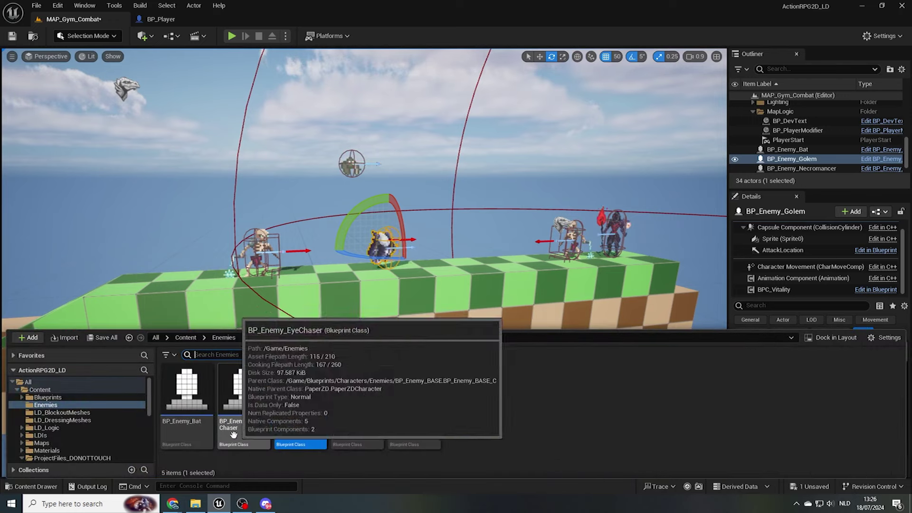
drag(316, 416, 468, 273)
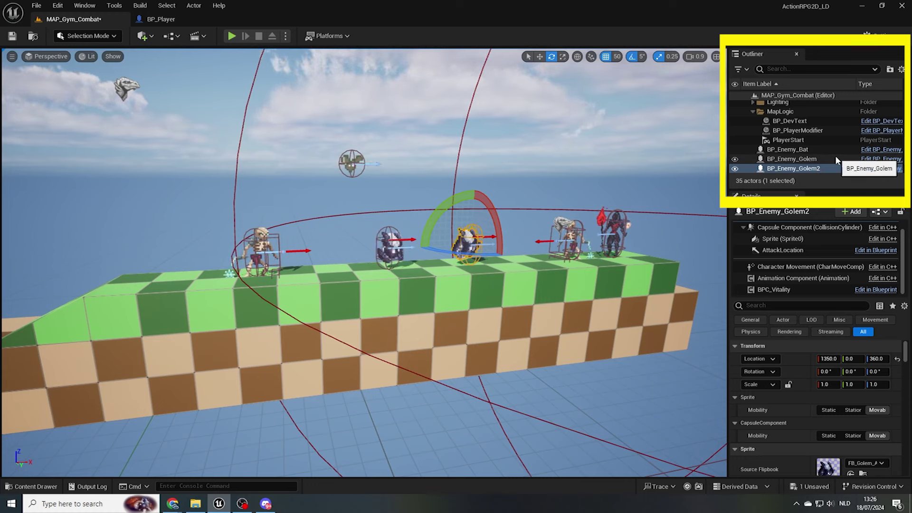
Enlarge the Outliner and collapse the LD_Blockout_Gameplay and MapLogic folders so all the enemy actors can be listed together.
scroll(835, 155, up, 2)
scroll(834, 161, up, 3)
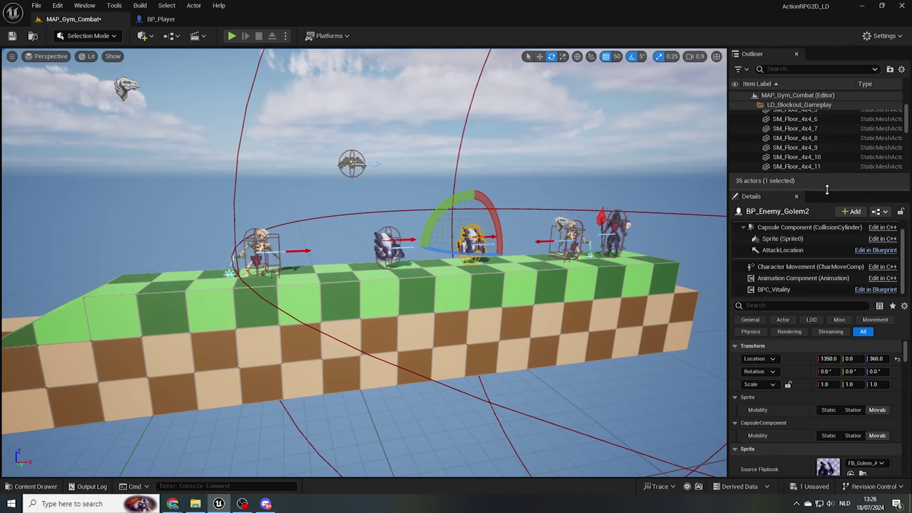
drag(827, 190, 833, 330)
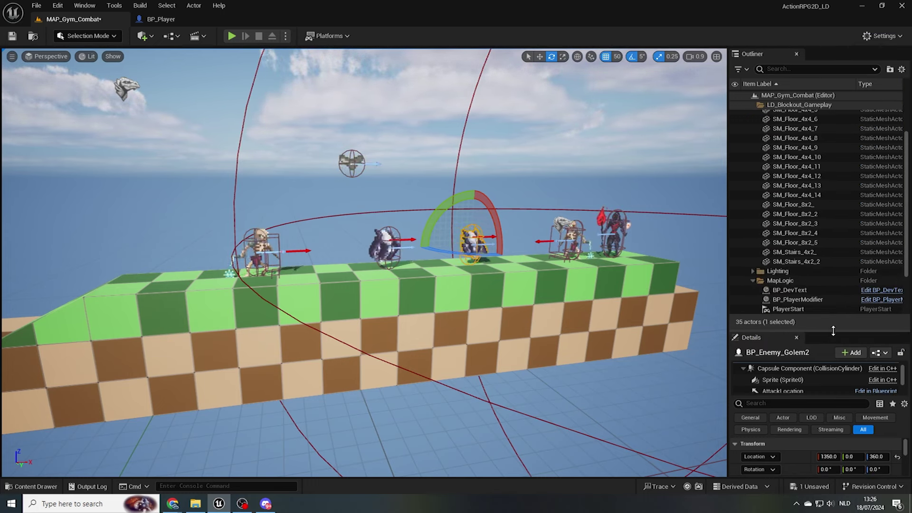
scroll(760, 104, up, 2)
click(753, 105)
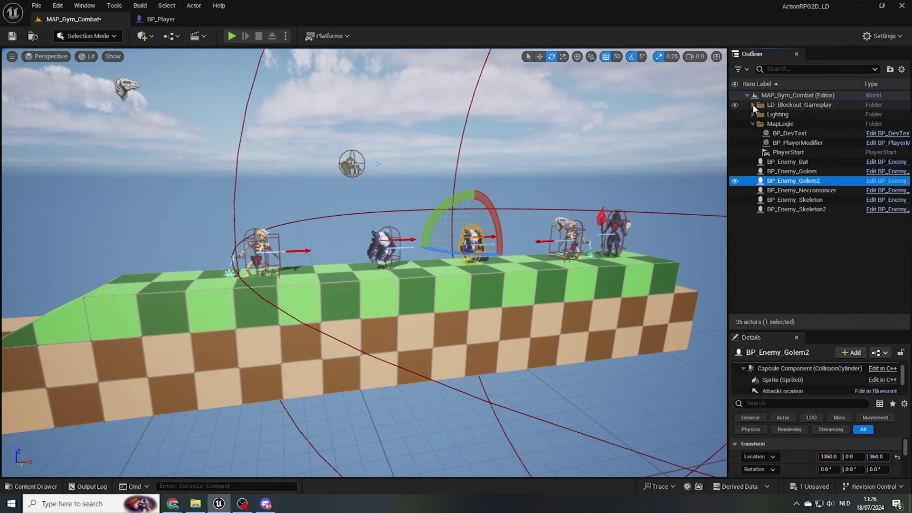
click(799, 200)
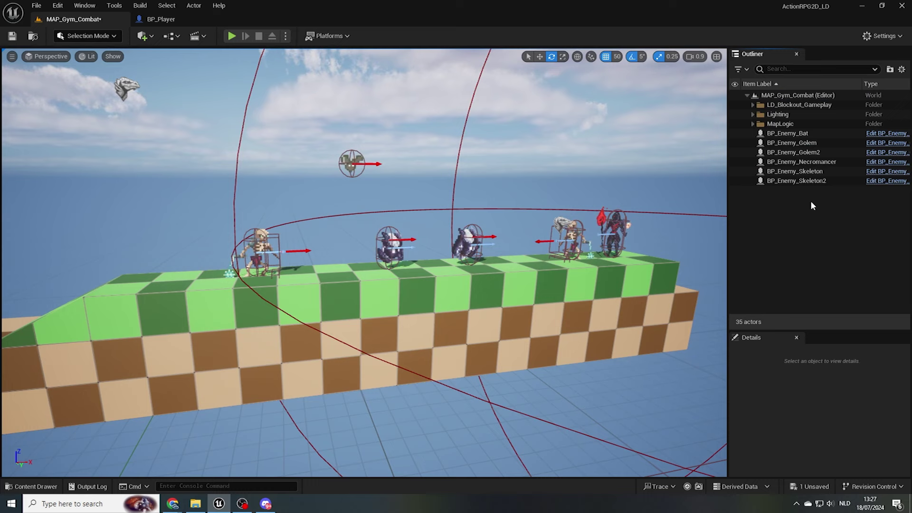
Group all the enemy actors from BP_Enemy_Bat to BP_Enemy_Skeleton2 into a new Outliner folder.
click(796, 134)
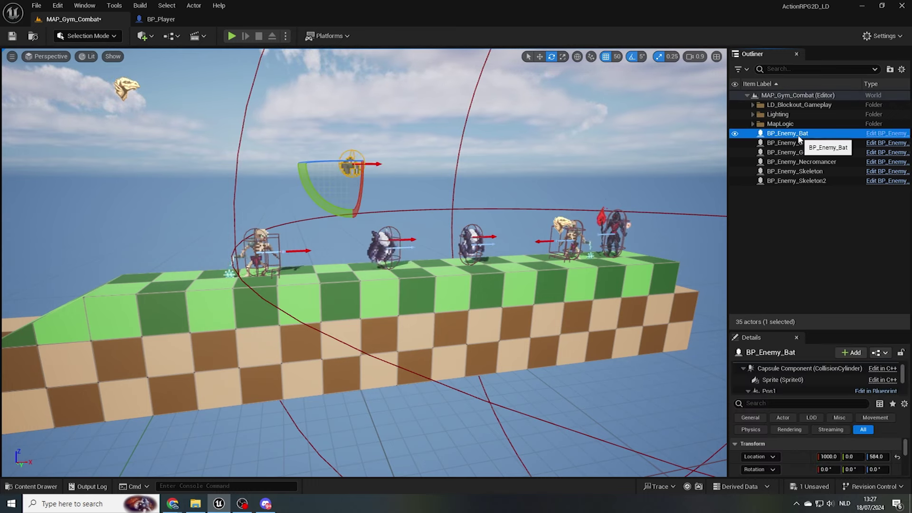
ctrl+click(799, 142)
ctrl+click(801, 152)
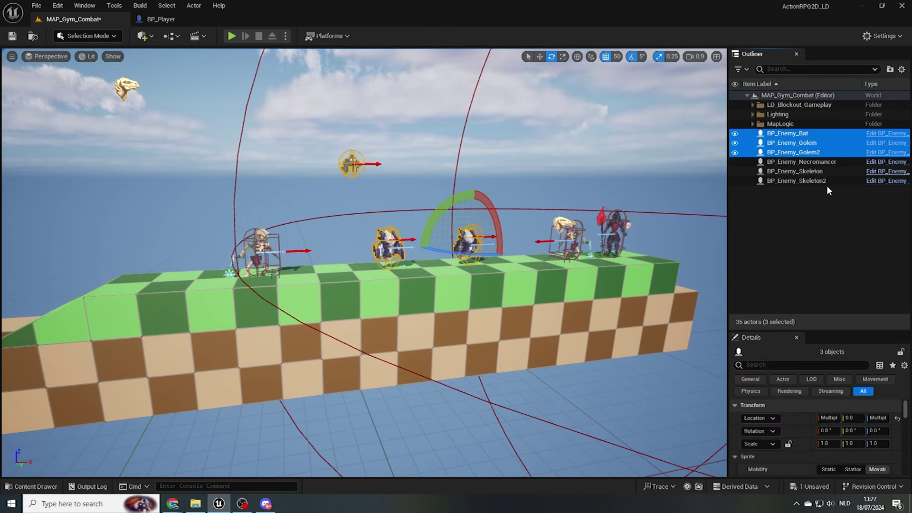
shift+click(813, 181)
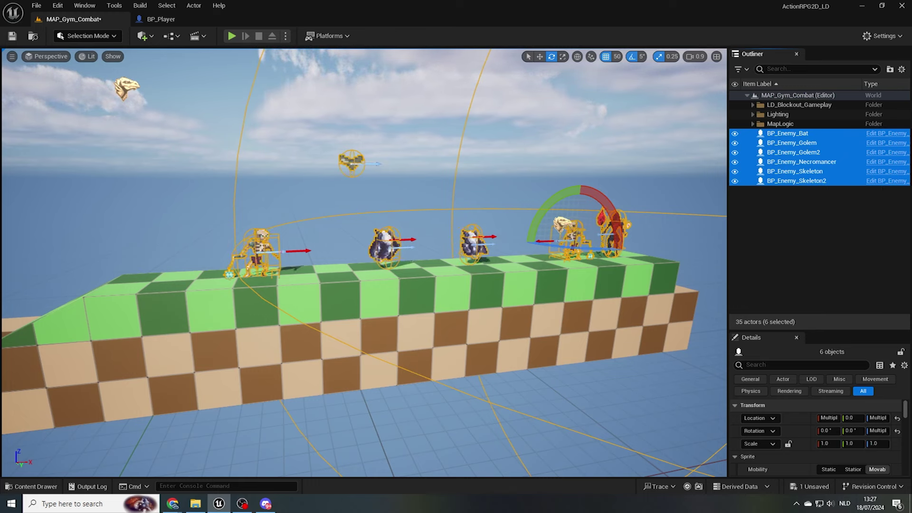
click(890, 70)
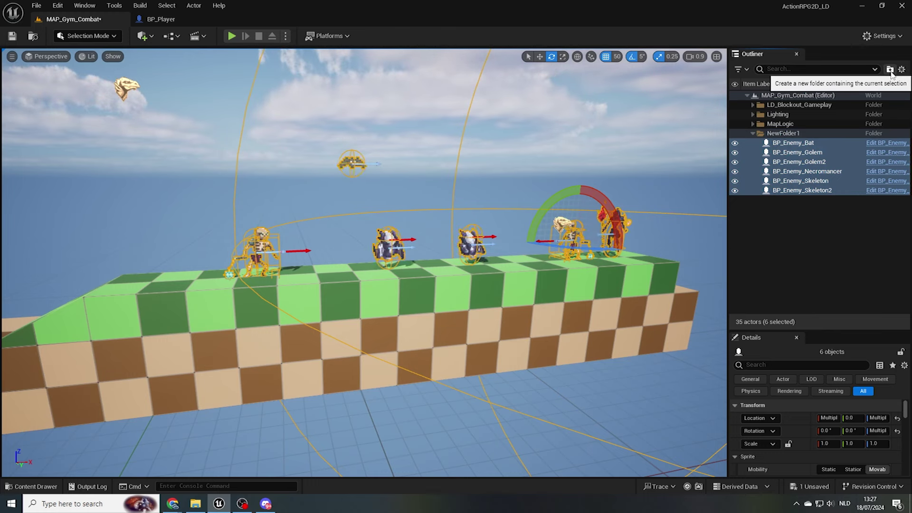
Rename the new Outliner folder as Enemies.
right_click(776, 132)
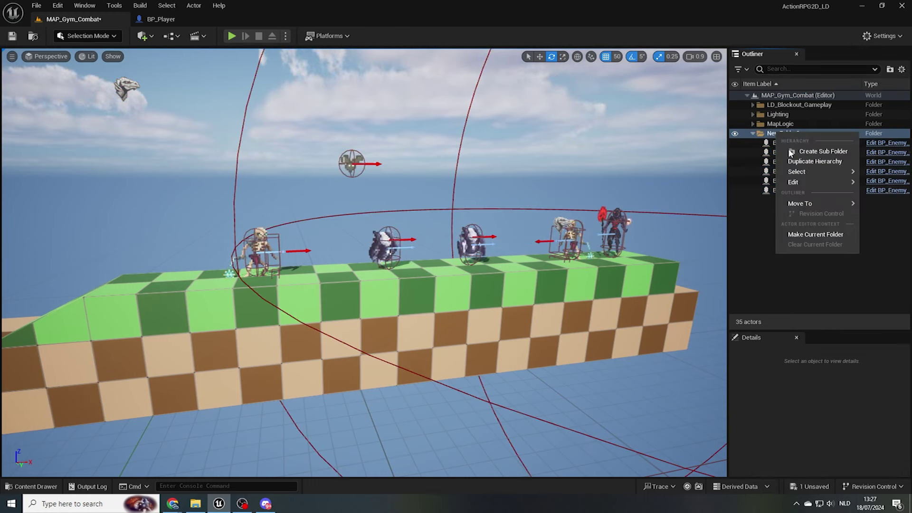
mouse_move(804, 180)
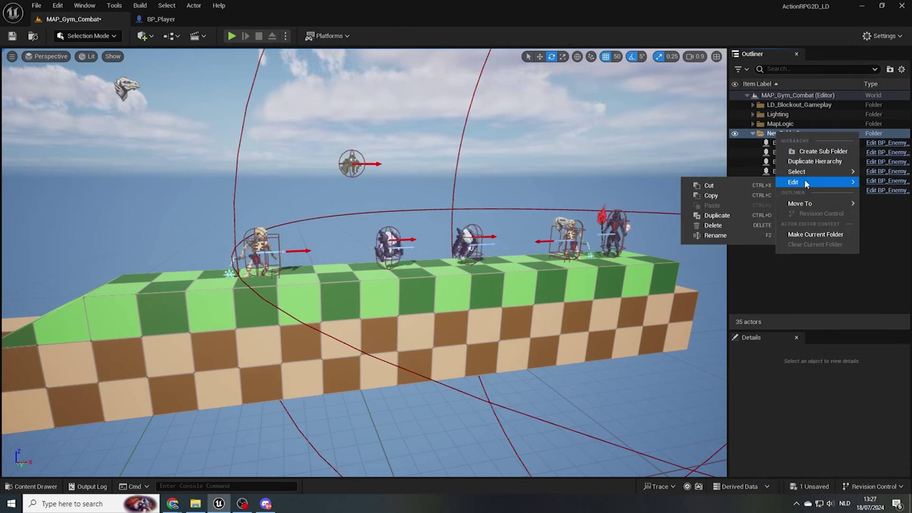
click(716, 235)
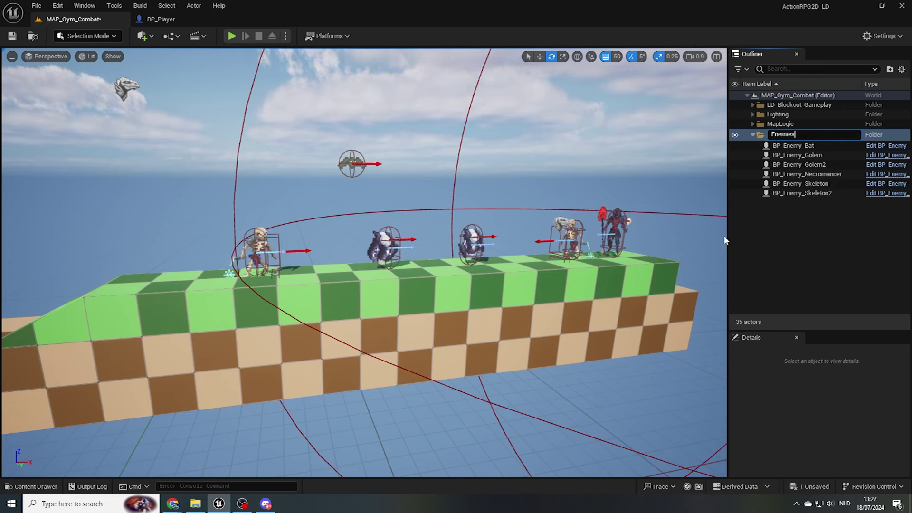
key(Return)
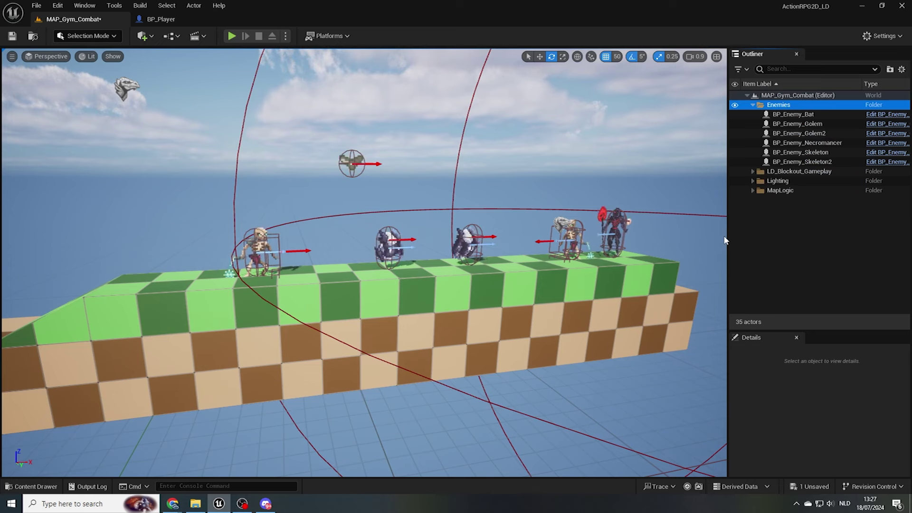
key(F2)
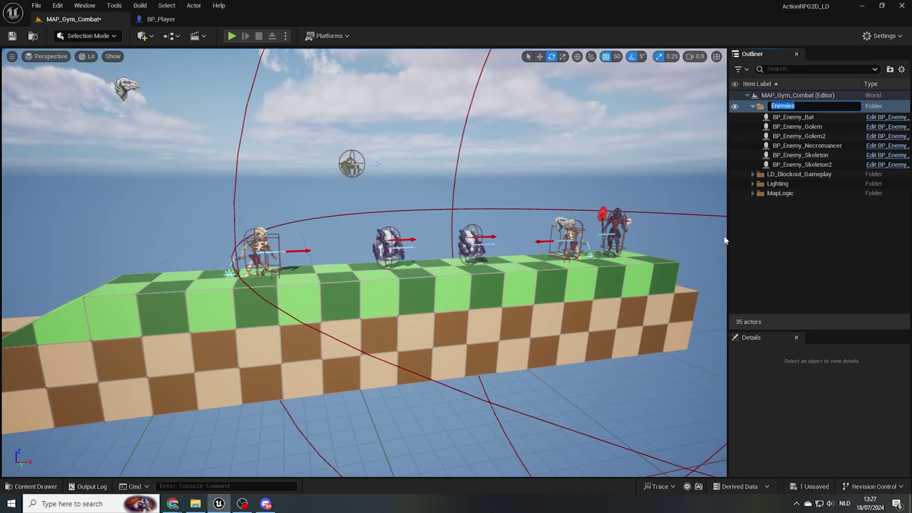
key(Return)
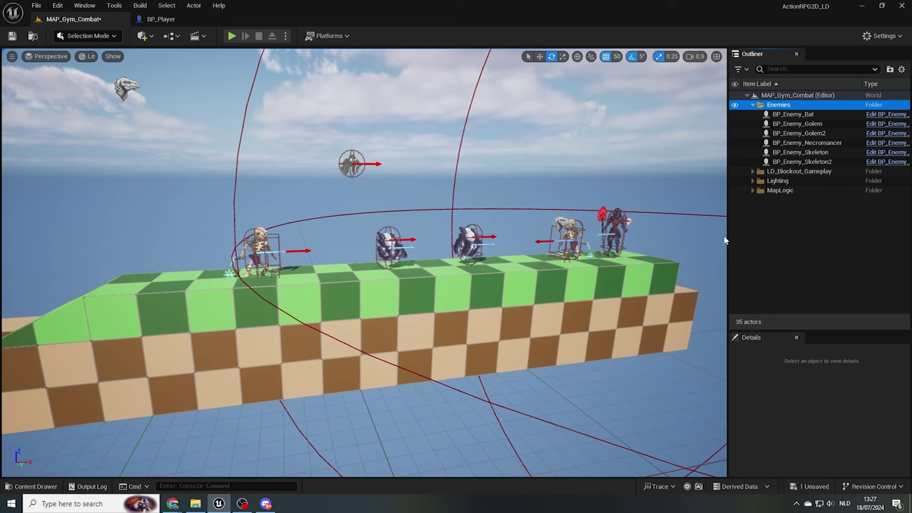
Collapse the Enemies folder and move the newly added BP_Enemy_Necromancer2 into it.
click(753, 105)
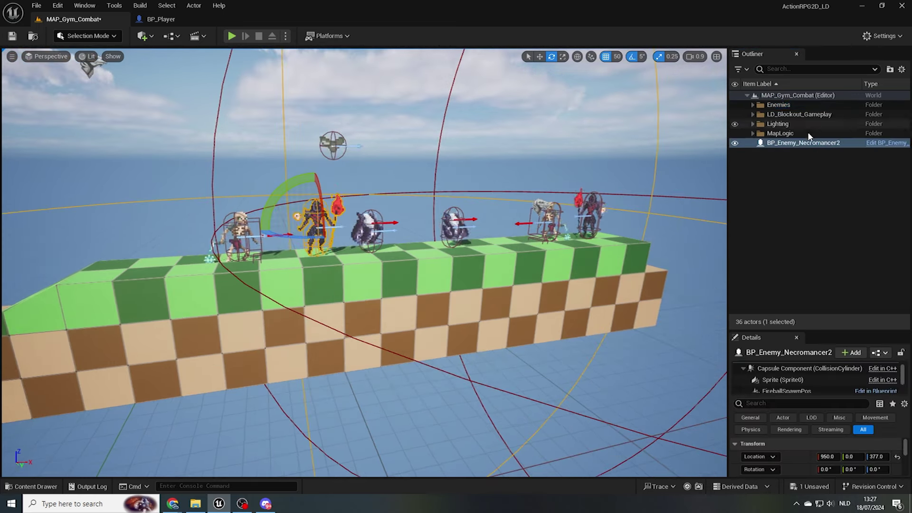
drag(792, 143, 785, 104)
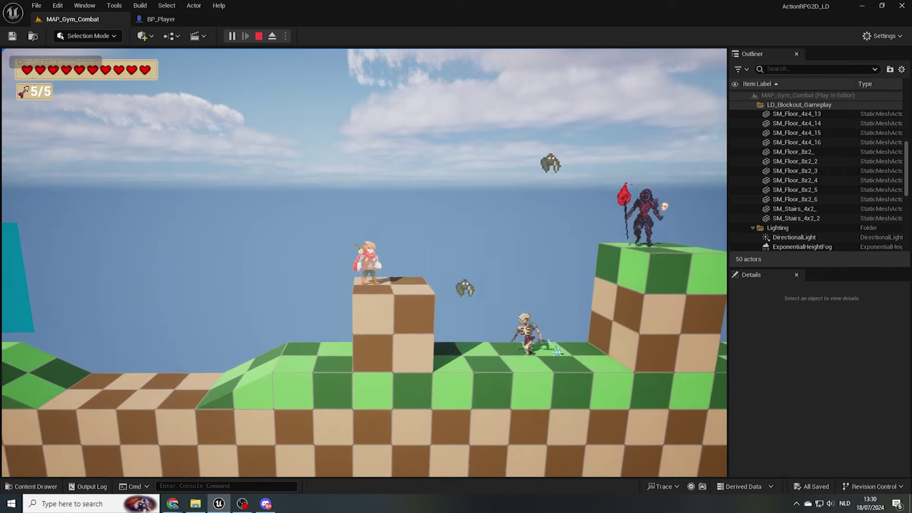
Playtest the combat area by shooting arrows at the bats and the Necromancer and jumping towards his block, and end the playtest.
key(f)
key(space)
key(f)
key(f)
key(f)
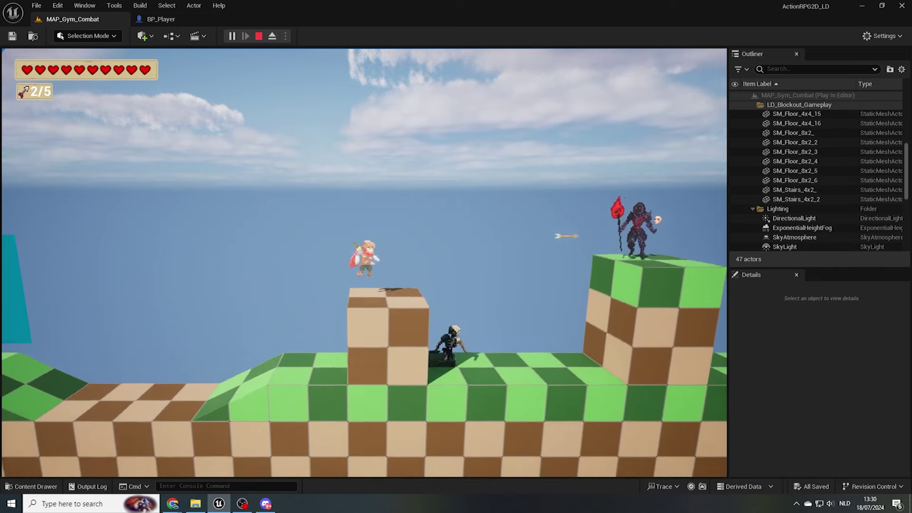
key(space)
key(f)
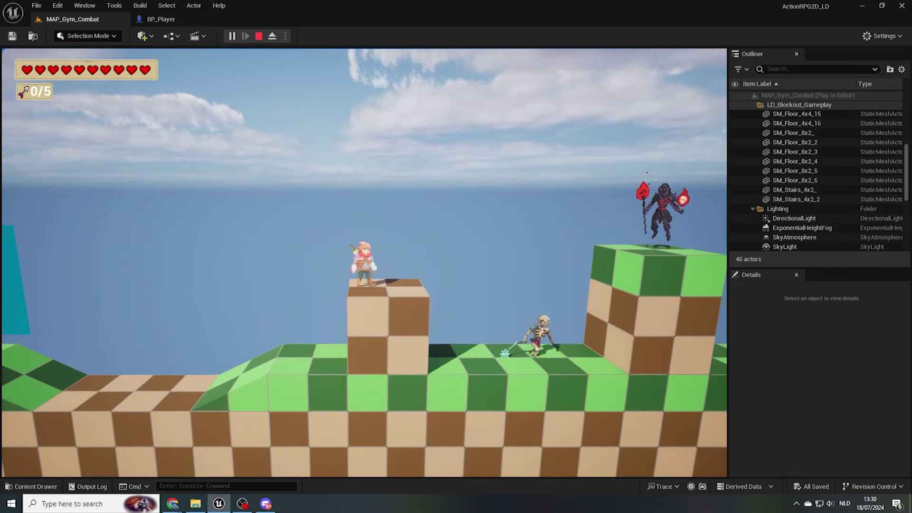
key(d)
key(space)
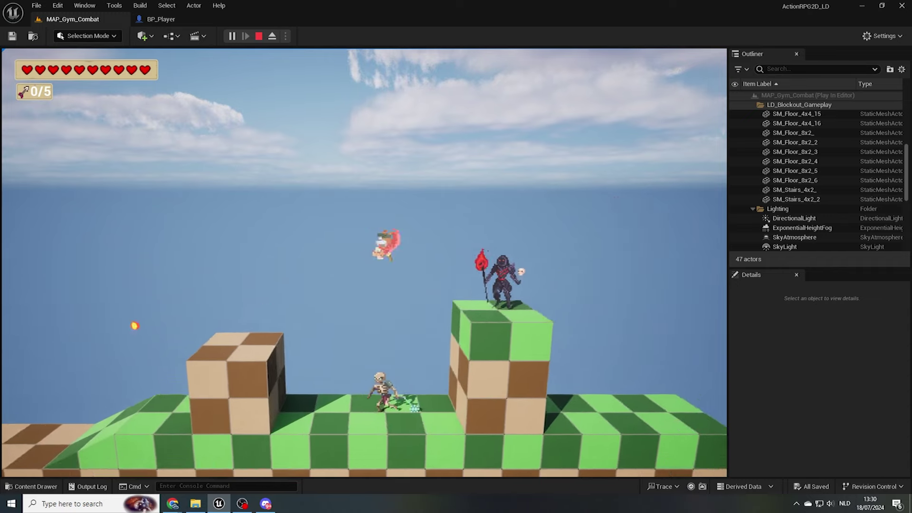
key(a)
key(Escape)
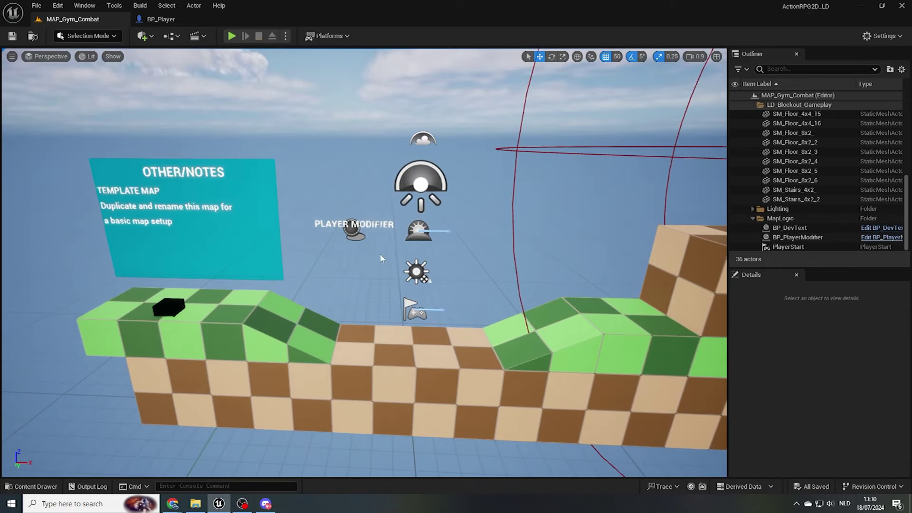
Delete the existing player modifier and place a fresh BP_PlayerModifier from LD_Logic above the level start, near the notes board.
click(352, 230)
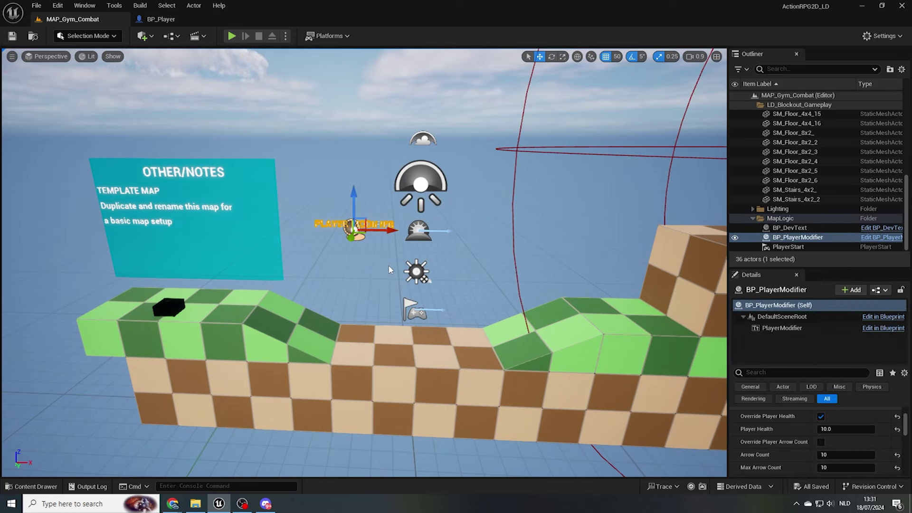
key(Delete)
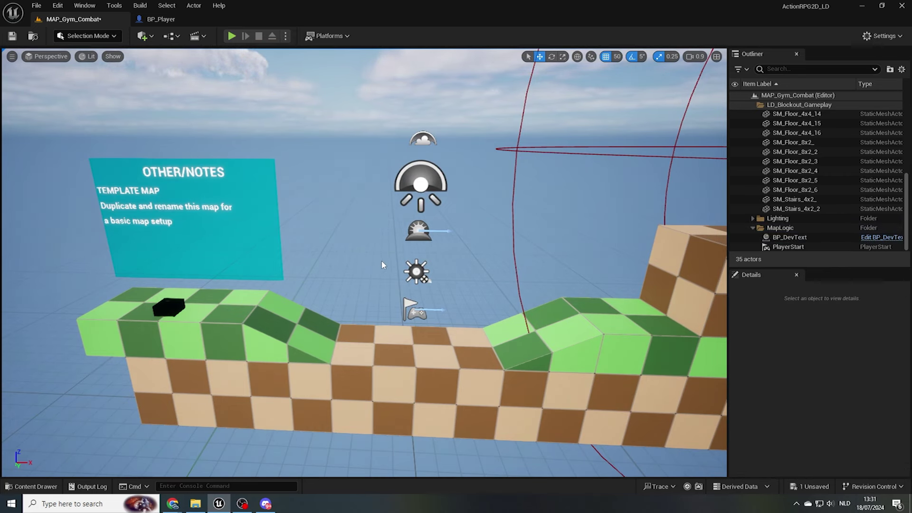
key(ctrl+space)
click(185, 338)
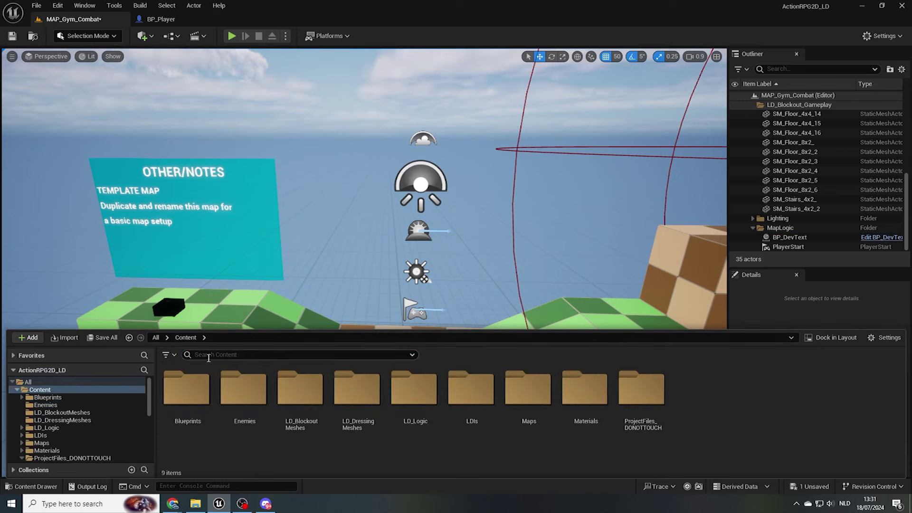
double_click(414, 389)
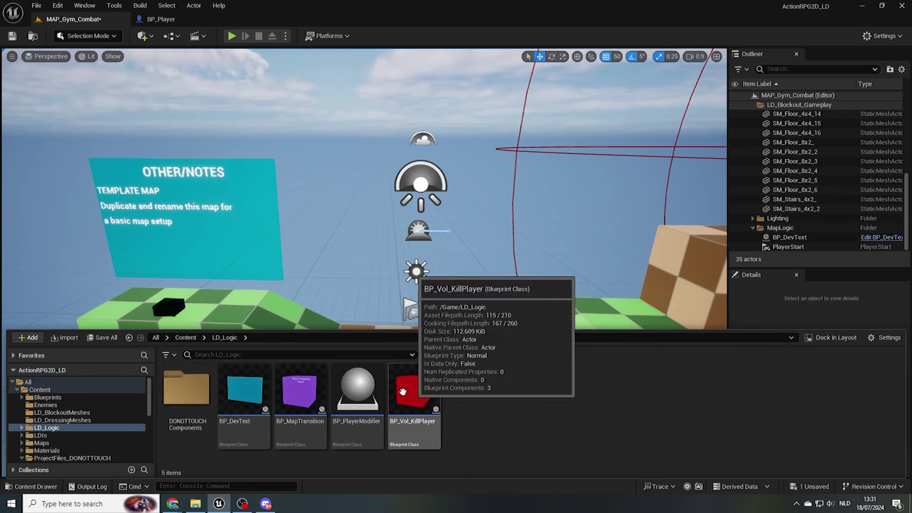
drag(357, 387, 350, 74)
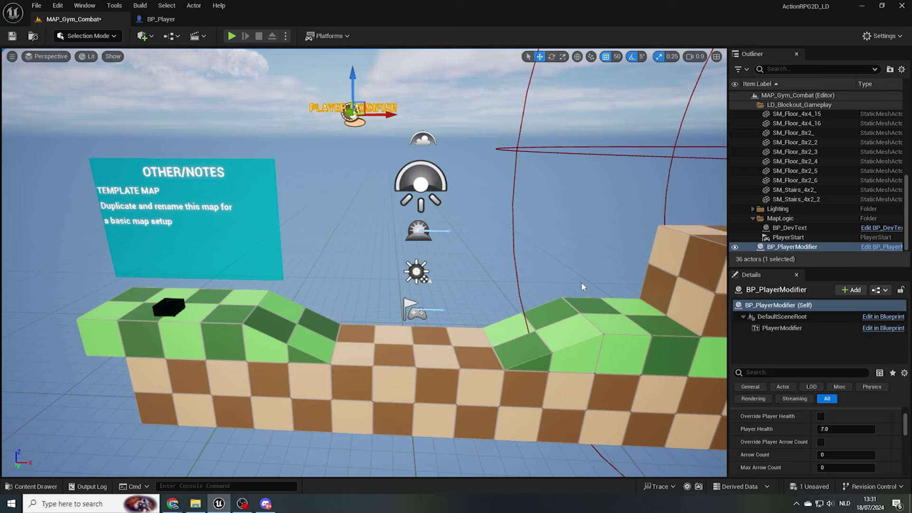
click(559, 272)
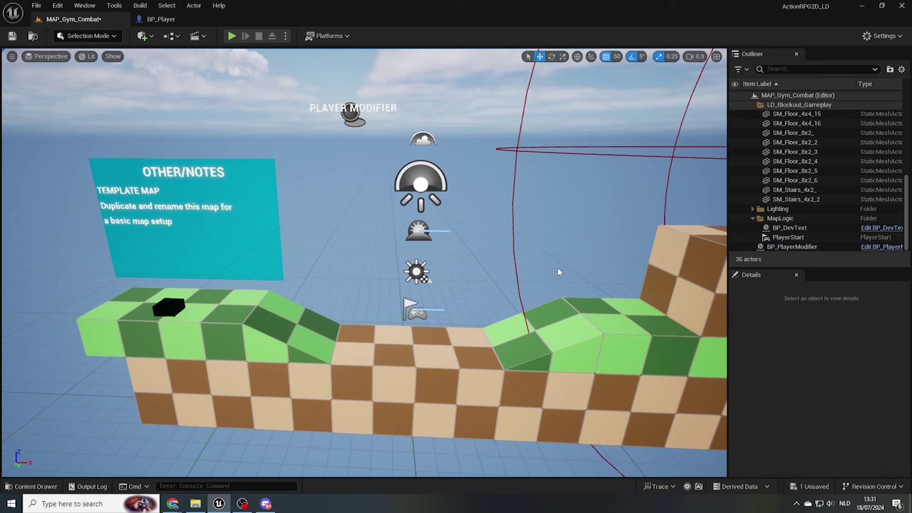
Override the player modifier's health with 3.0 and its arrows with an Arrow Count of 10 and a Max Arrow Count of 20.
click(355, 114)
drag(832, 269, 831, 171)
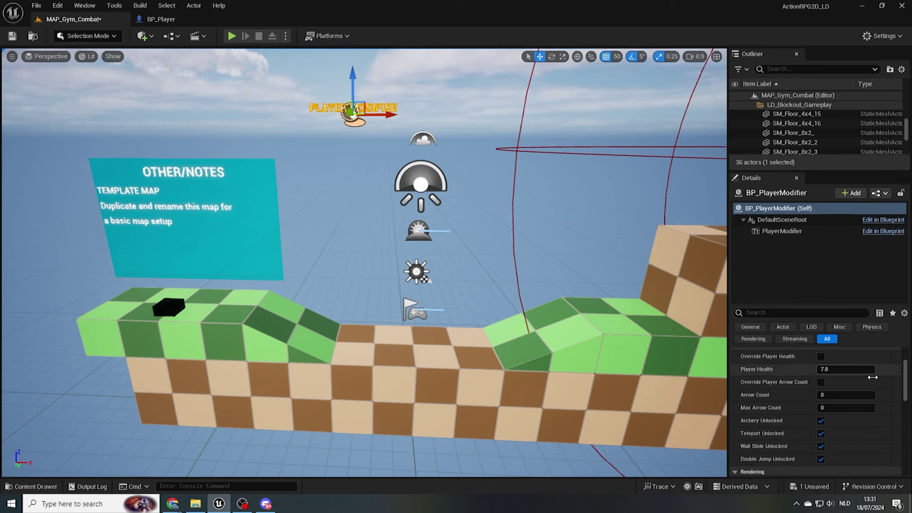
scroll(907, 375, up, 3)
drag(907, 376, 904, 383)
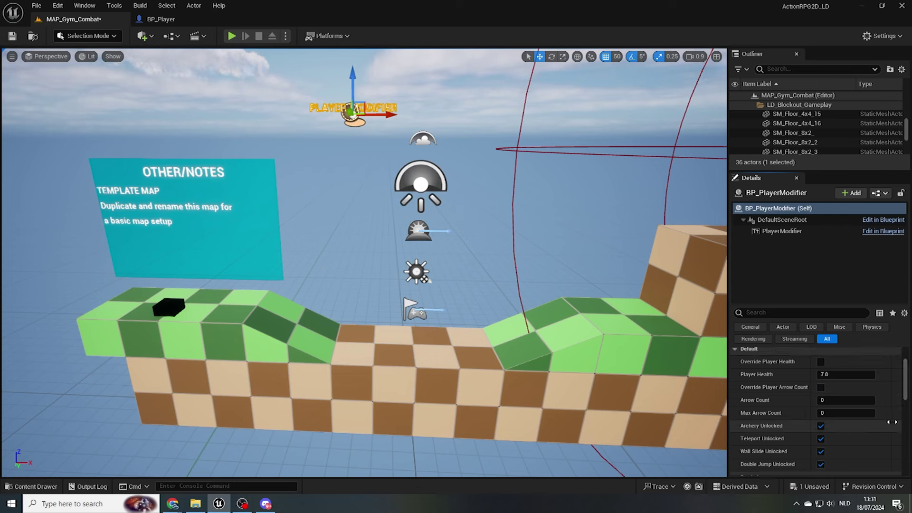
click(820, 362)
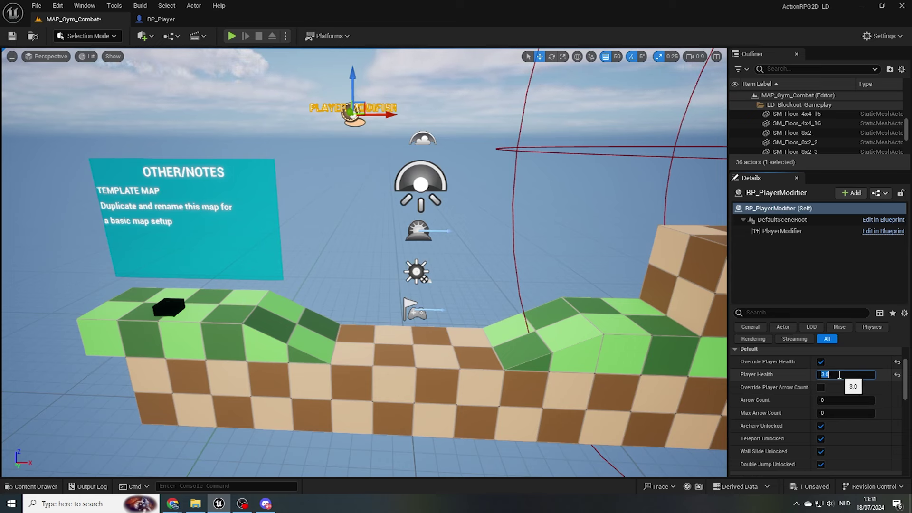
click(820, 389)
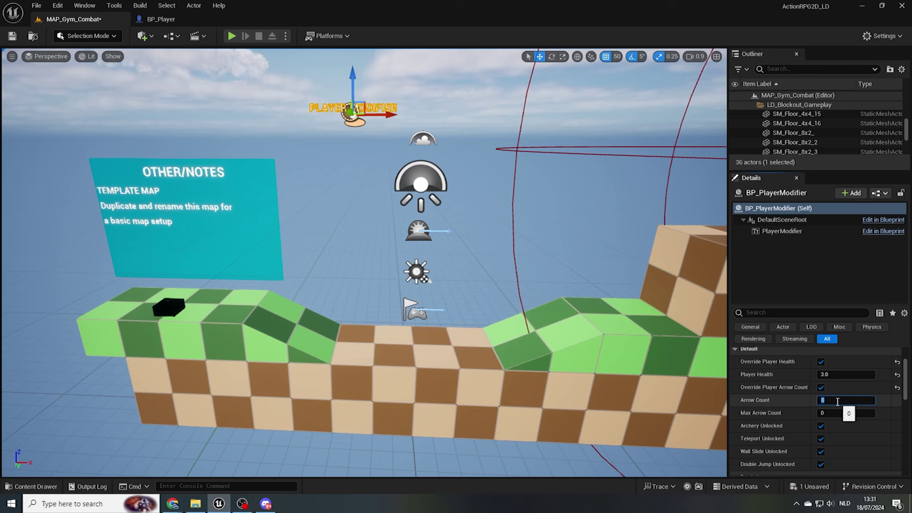
text(0)
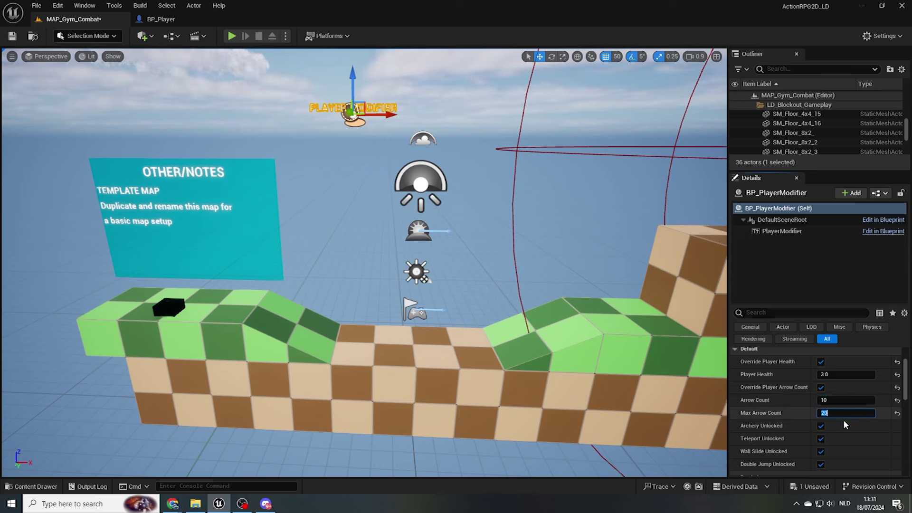
Disable Teleport Unlocked on the player modifier, with Archery Unlocked and Wall Slide Unlocked toggled back on.
click(821, 426)
click(821, 451)
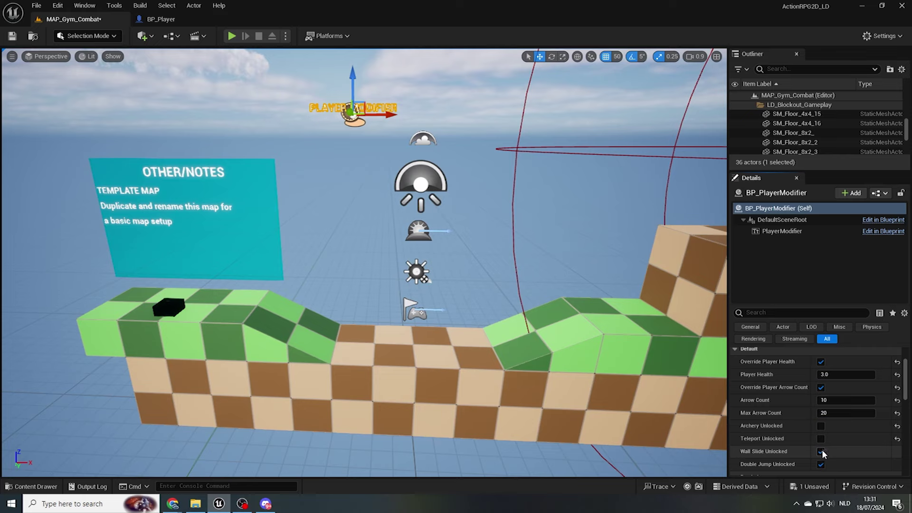
click(821, 426)
click(821, 451)
click(821, 438)
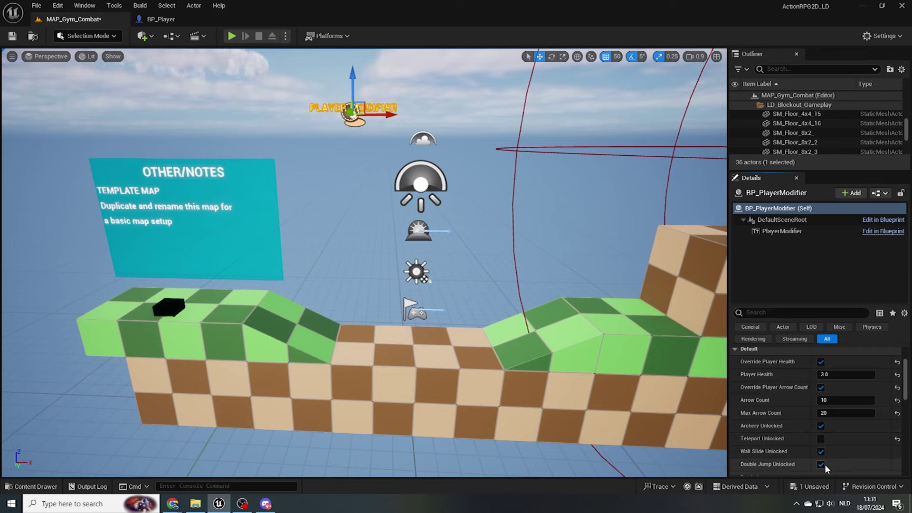
scroll(828, 440, down, 2)
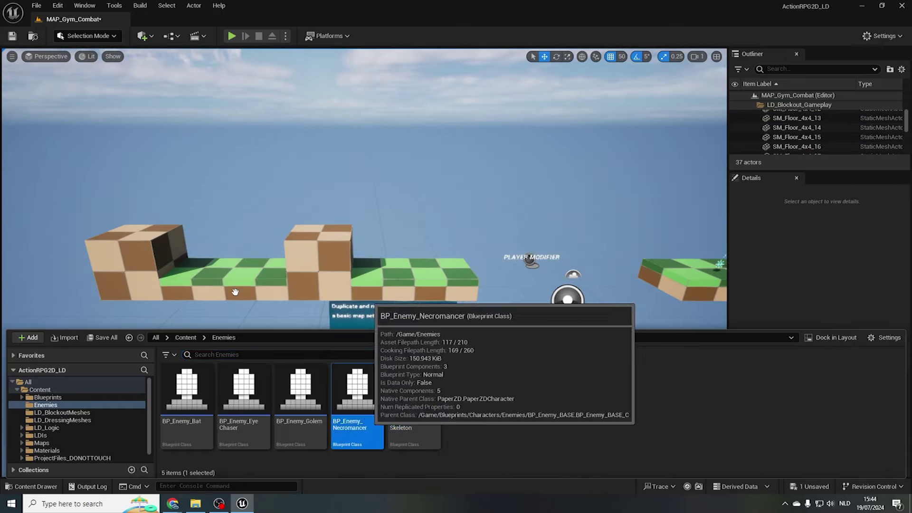
Place a BP_Enemy_Necromancer between the blocks of the upper platform near the notes board, and position thin dirt block copies as stepping platforms towards the opposite platform.
drag(356, 387, 234, 258)
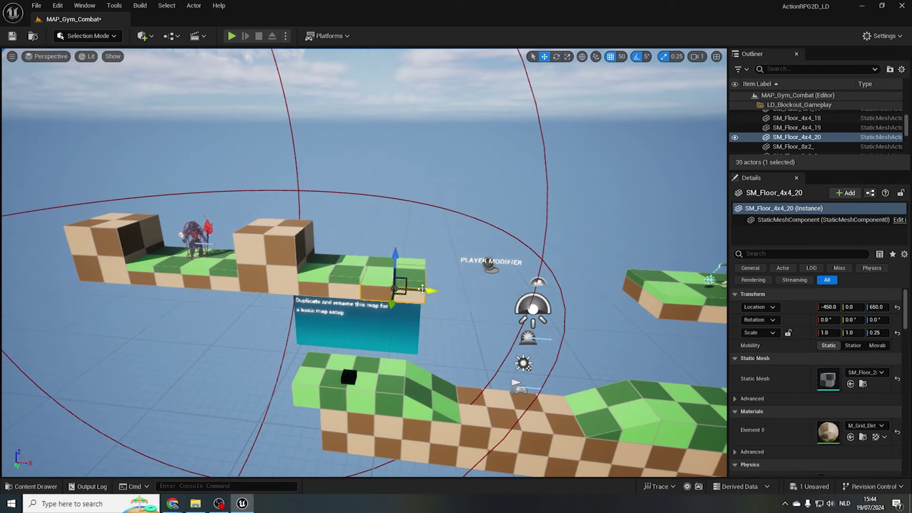
drag(404, 285, 538, 354)
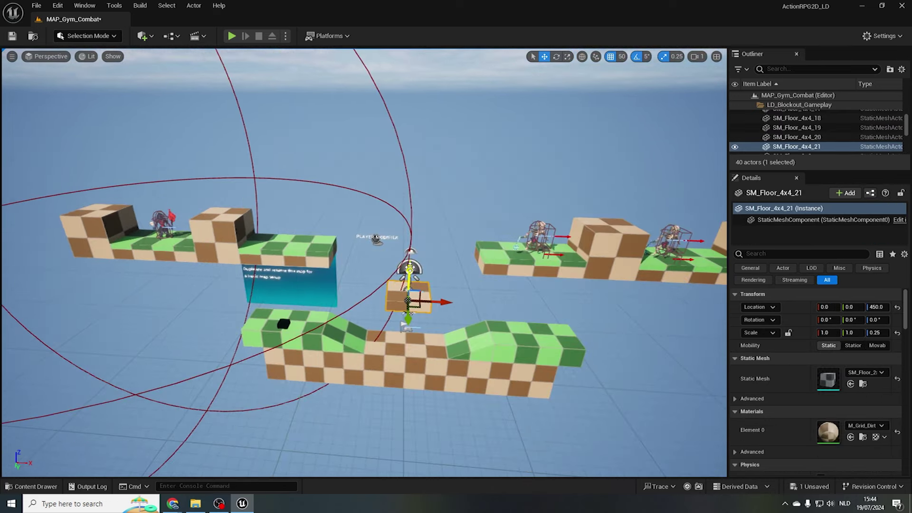
drag(408, 266, 514, 274)
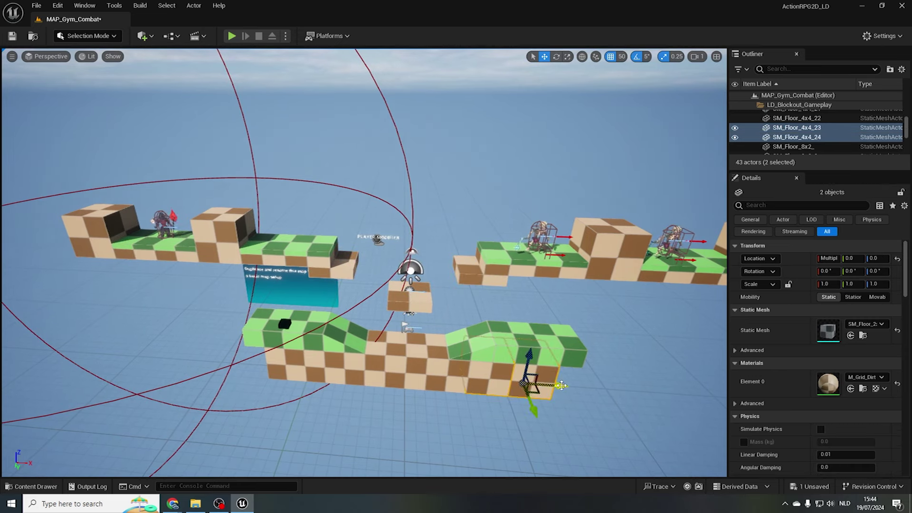
Extend the ground level along X by duplicating its two end dirt blocks and its end grass block.
alt+drag(566, 386, 731, 398)
click(561, 352)
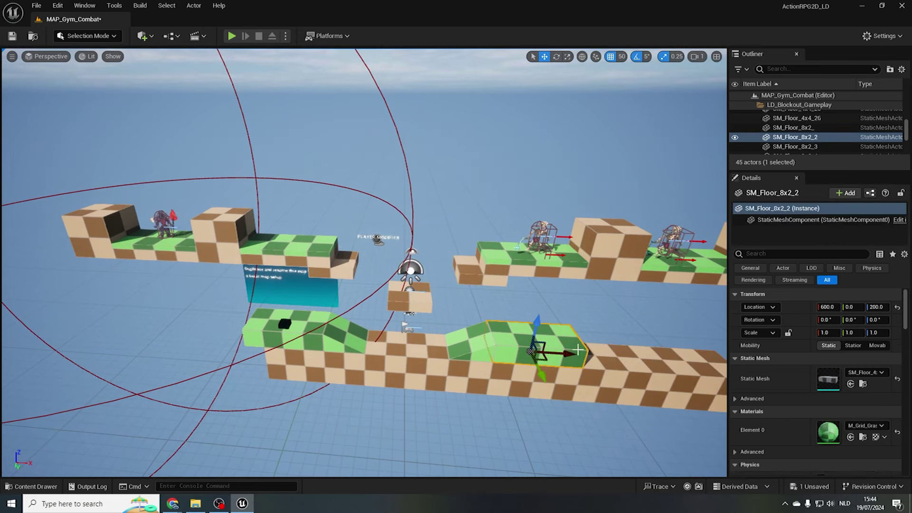
alt+drag(577, 353, 655, 359)
click(596, 350)
alt+drag(596, 350, 678, 345)
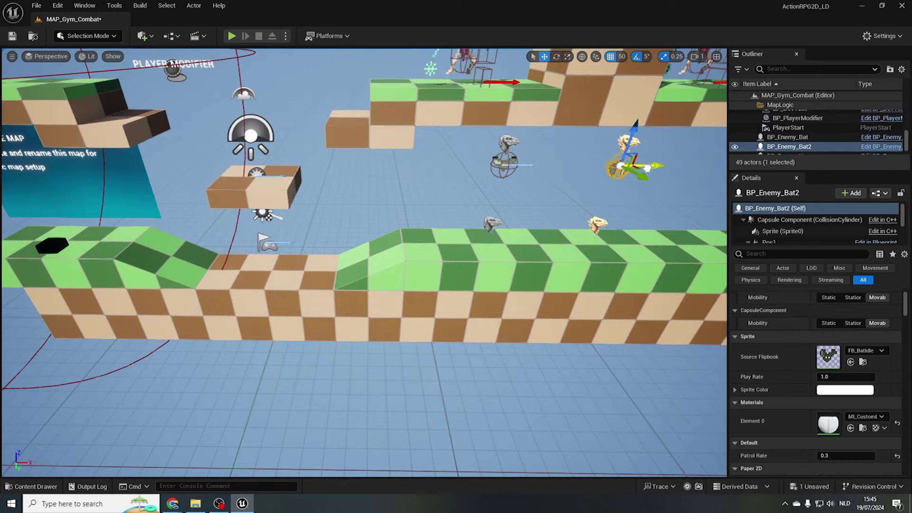
right_drag(647, 168, 665, 162)
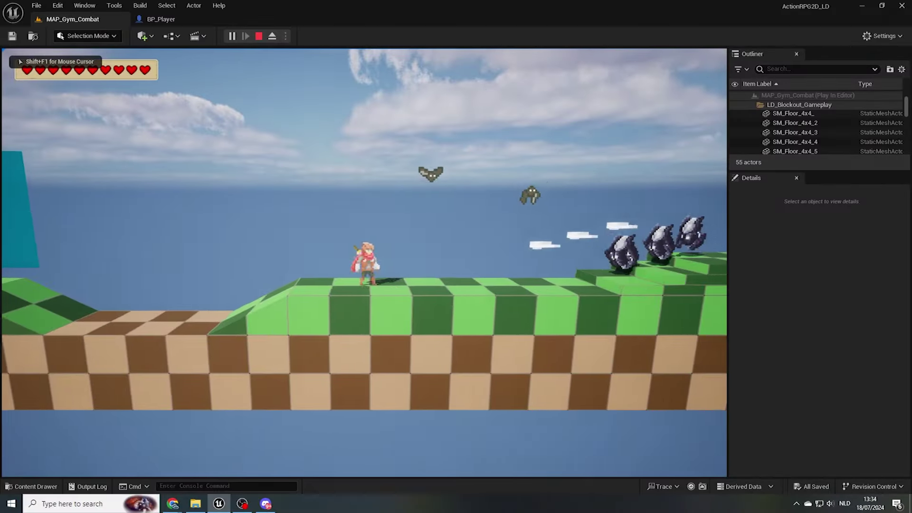
Playtest the ground area by running and jumping towards the bats and the three Golems on the grass steps.
key(space)
key(d)
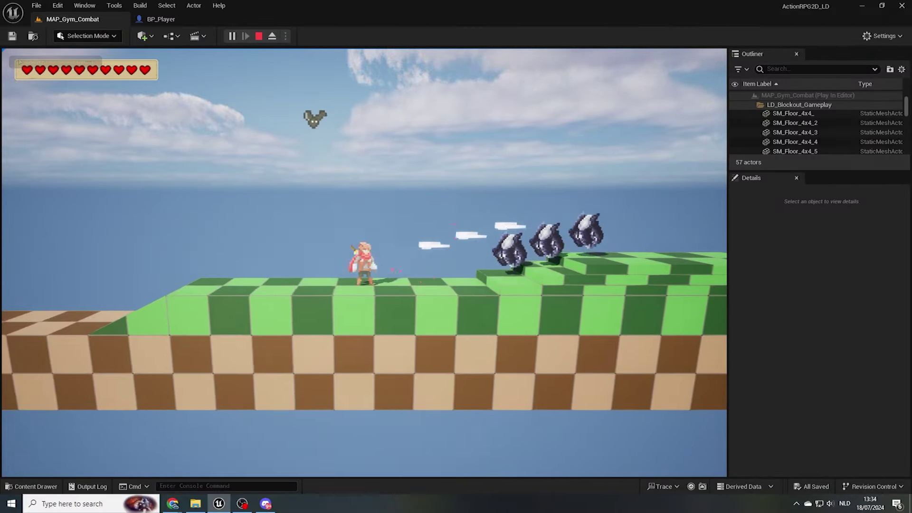
key(d)
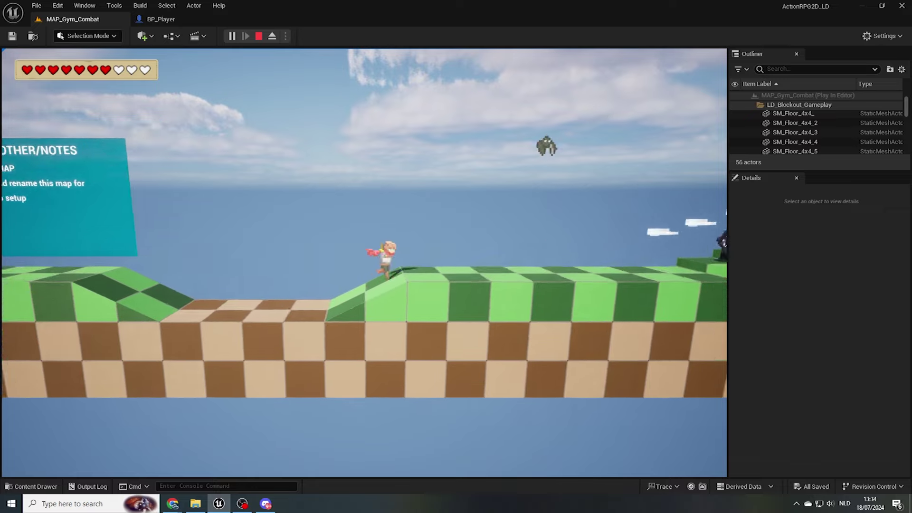
key(d)
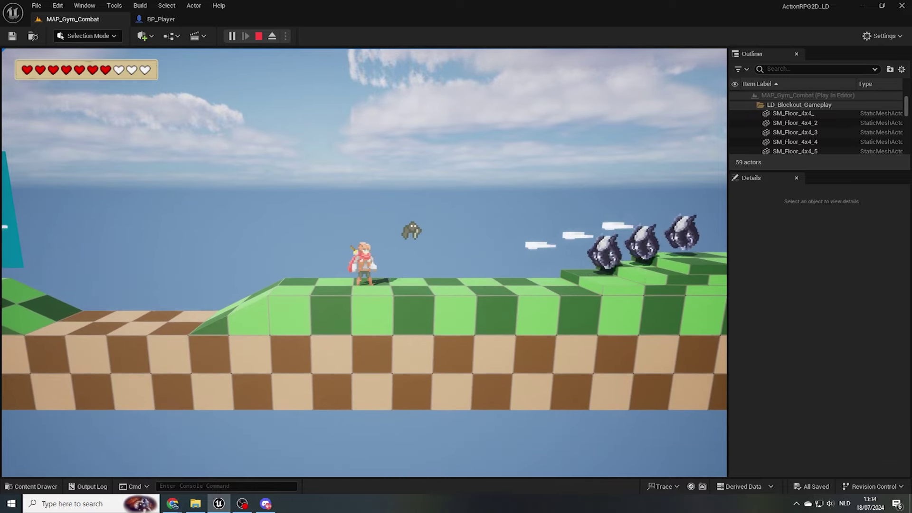
key(d)
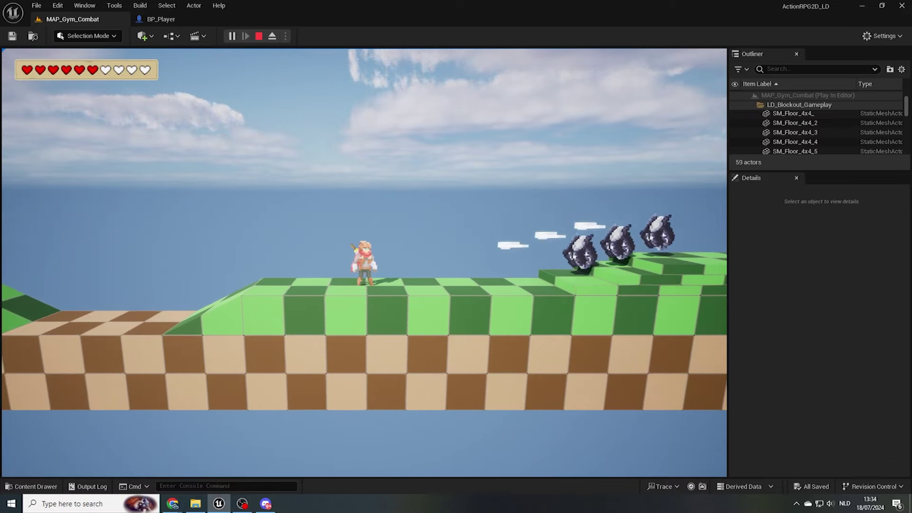
key(space)
key(d)
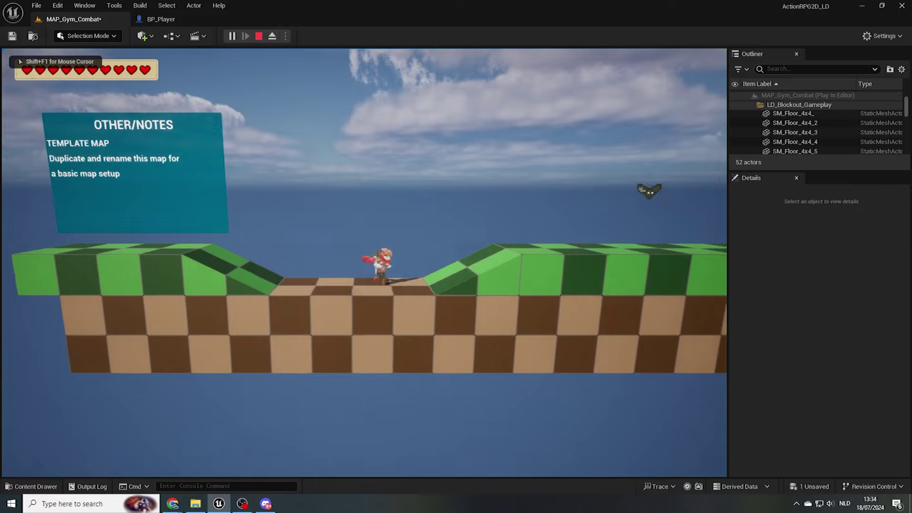
Playtest the same encounter from the level start, running up the slope and jumping past the bats and the Golems' projectiles.
key(d)
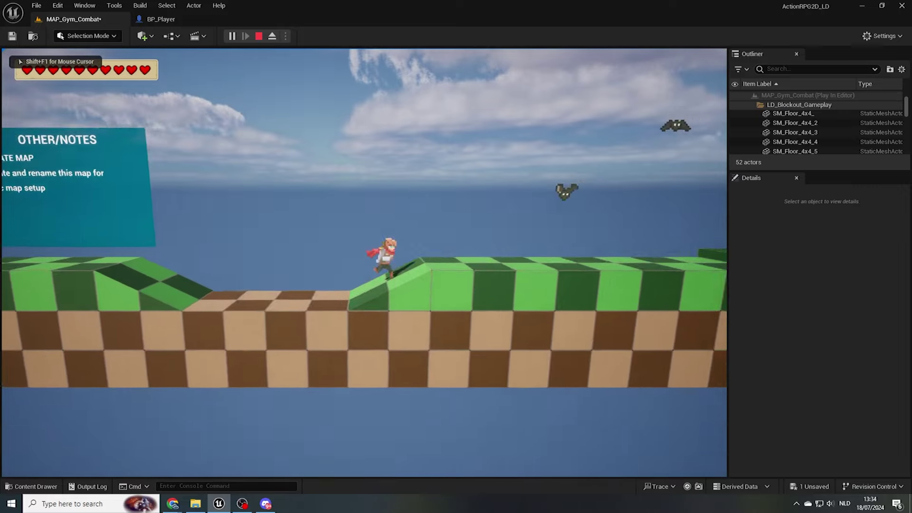
key(d)
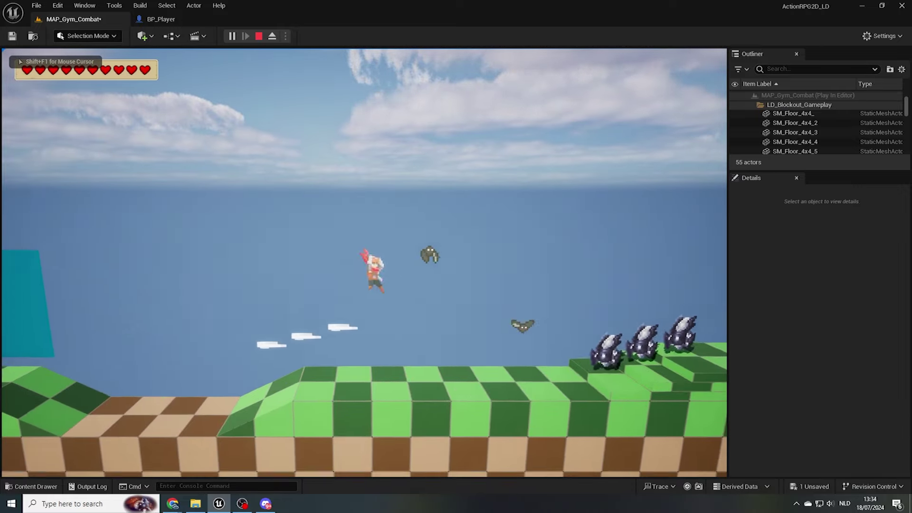
key(d)
key(space)
key(space)
key(a)
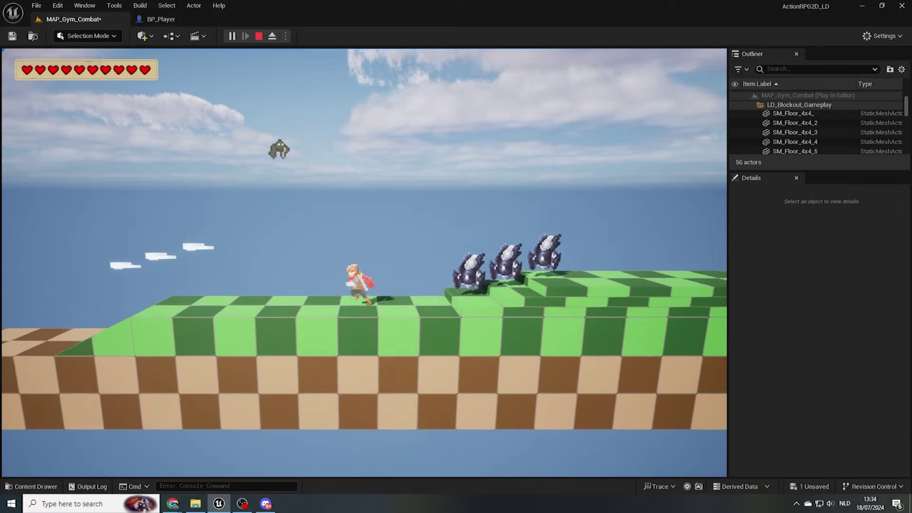
key(space)
key(d)
key(a)
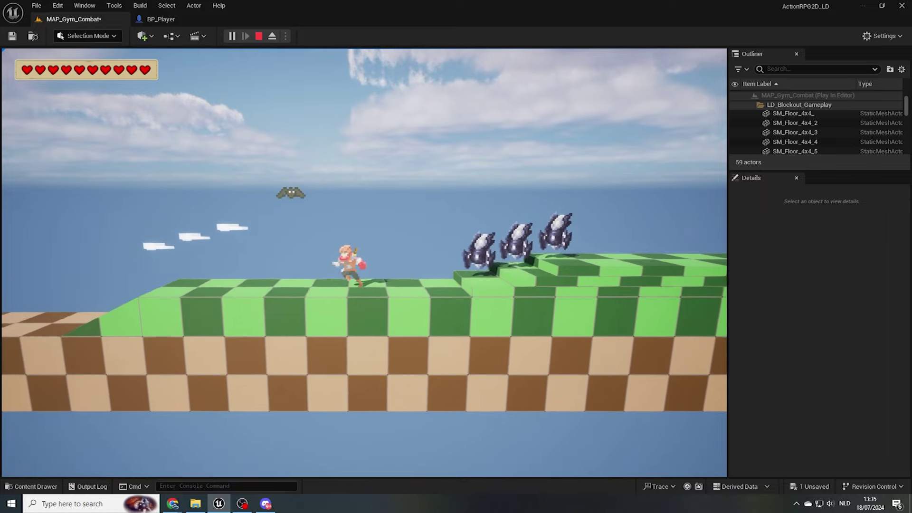
Continue the playtest by advancing up the grass steps and attacking the three Golems one after another.
key(space)
key(d)
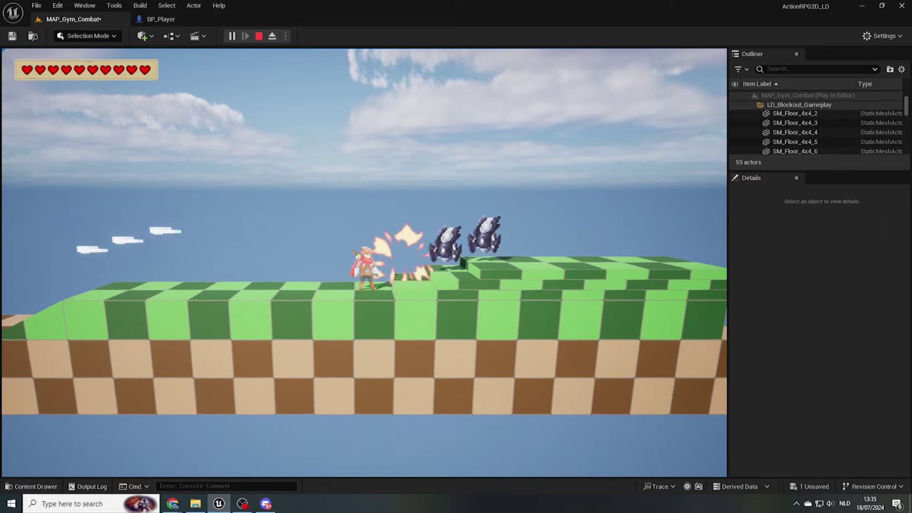
key(a)
key(space)
key(d)
key(d)
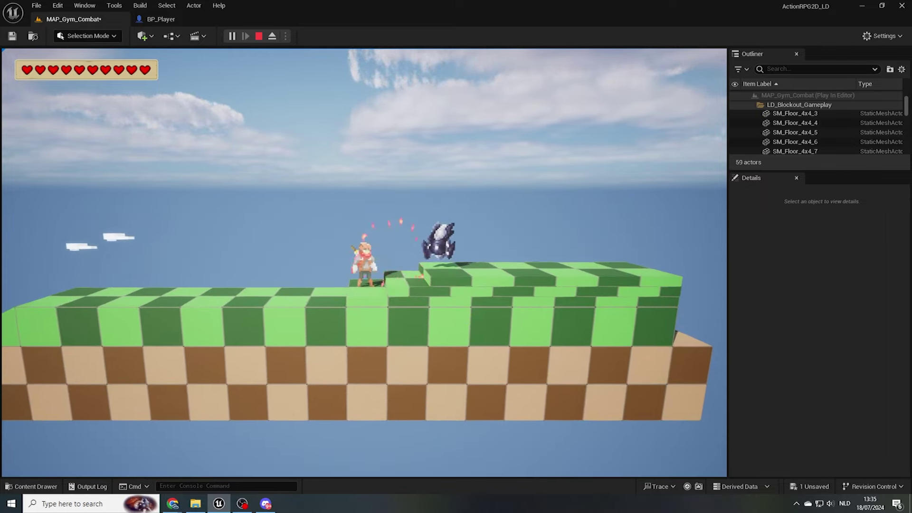
key(d)
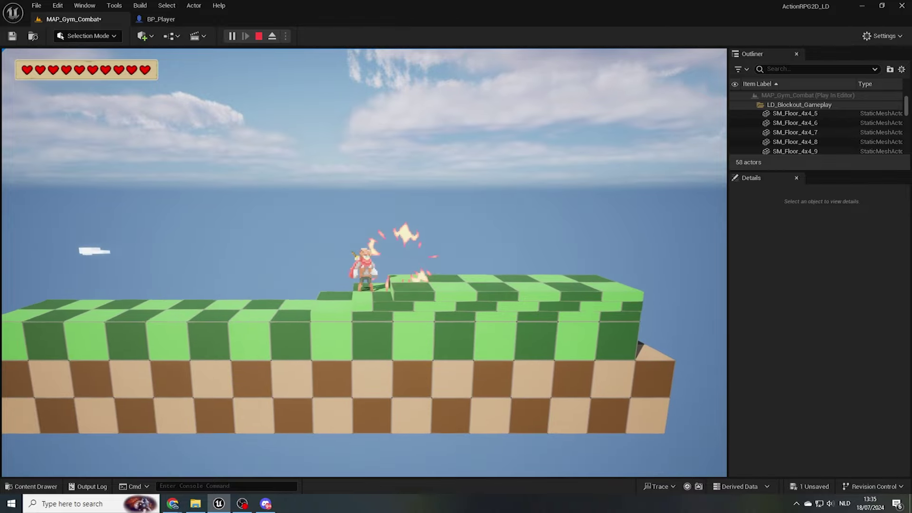